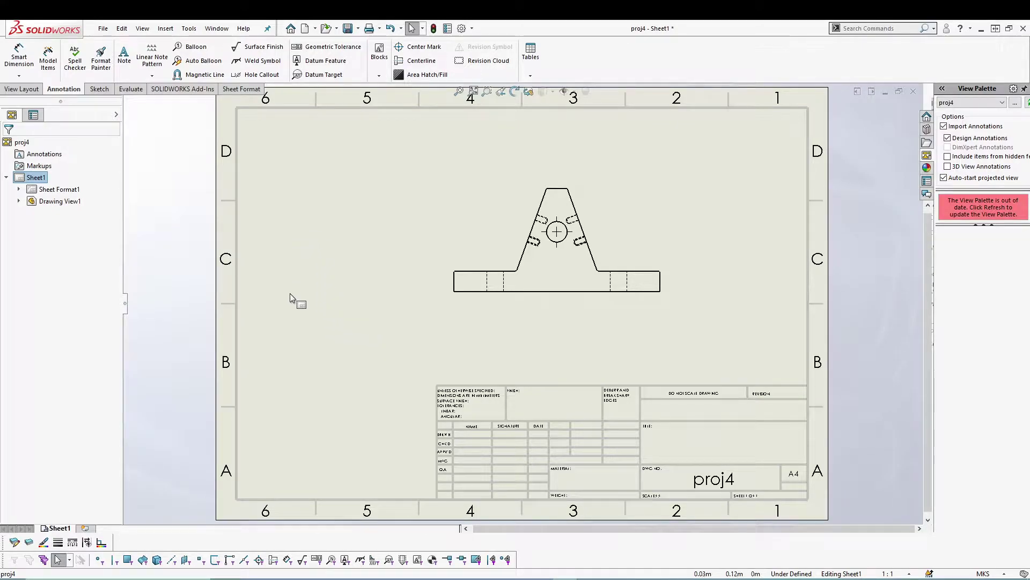
Shift Drawing View1 slightly down and to the left on the sheet, then deselect it
left_click(21, 88)
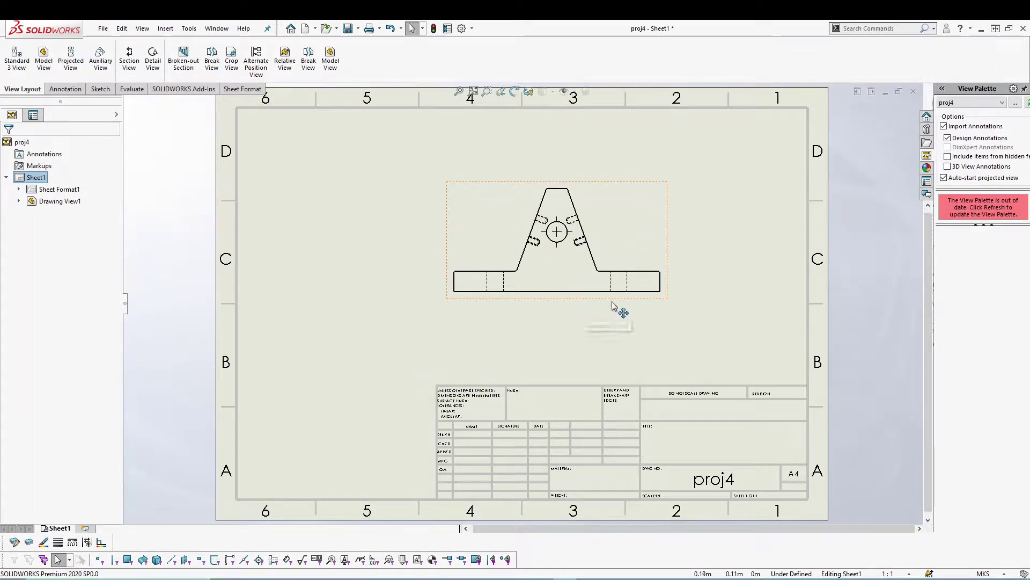
mouse_move(564, 304)
left_mouse_down()
mouse_move(554, 325)
mouse_move(551, 311)
left_mouse_up()
left_click(337, 269)
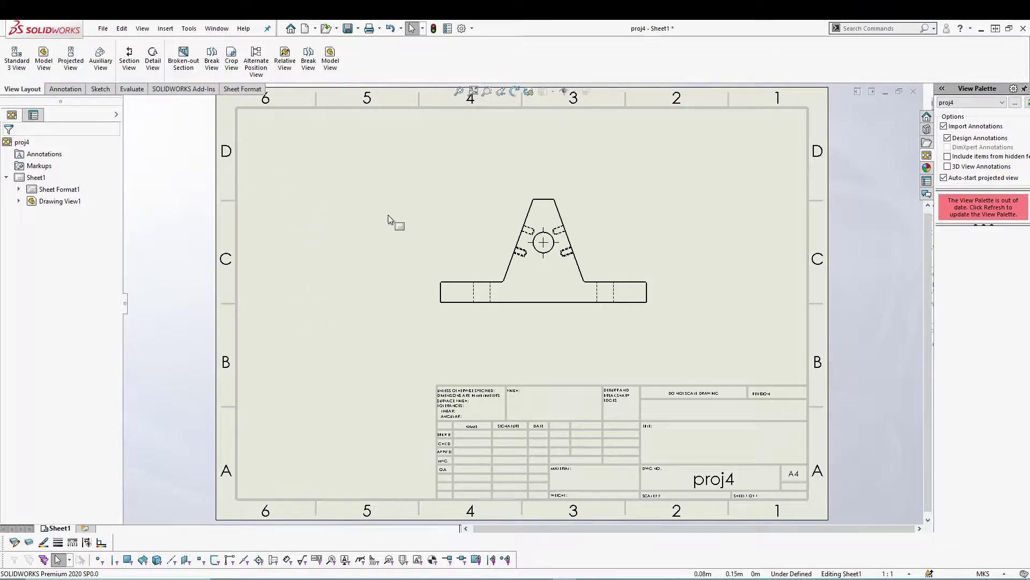
Browse the Annotation dimension types and Tools menu, then start Smart Dimension
left_click(63, 90)
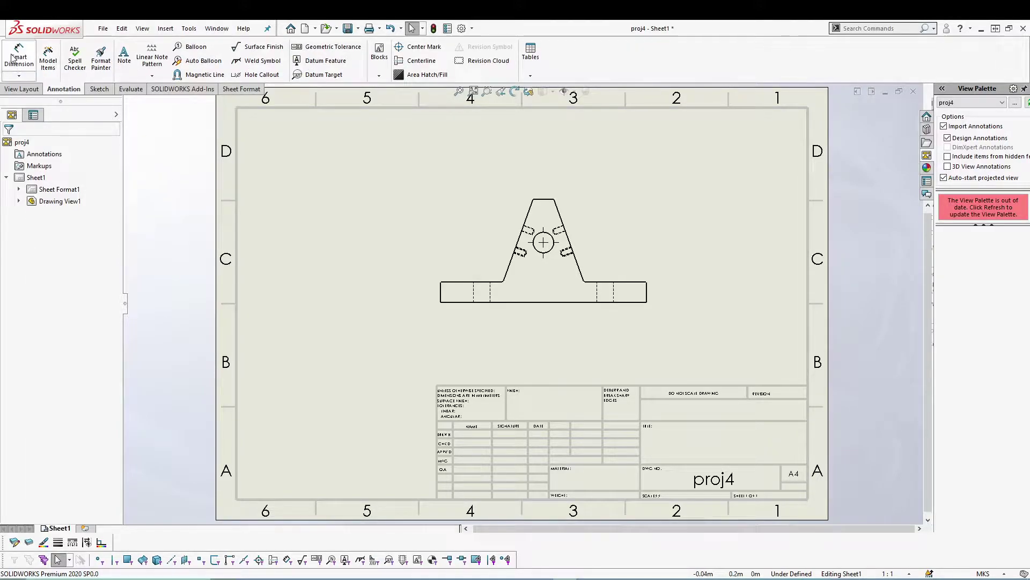
left_click(19, 77)
left_click(166, 28)
mouse_move(191, 28)
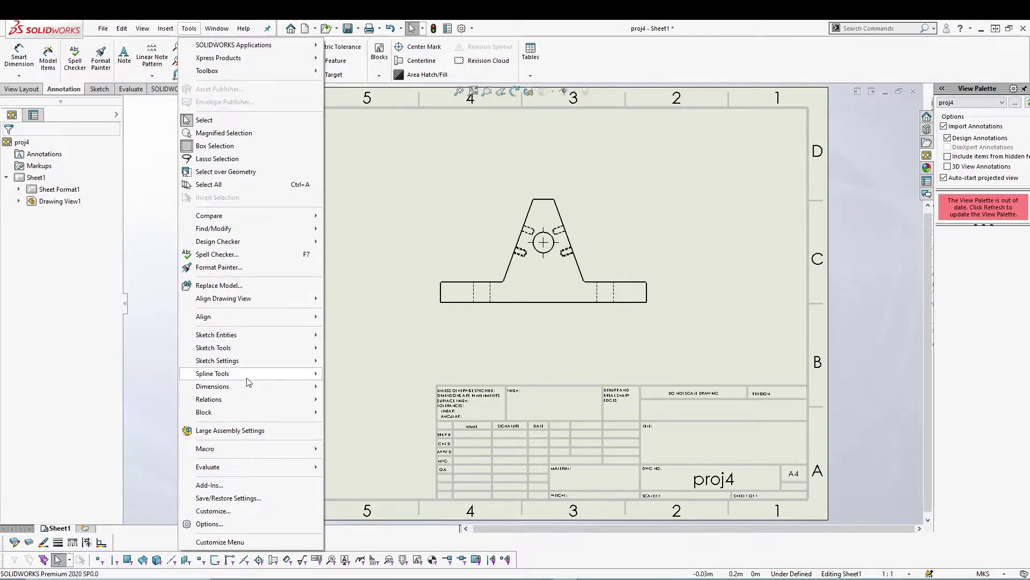
mouse_move(256, 388)
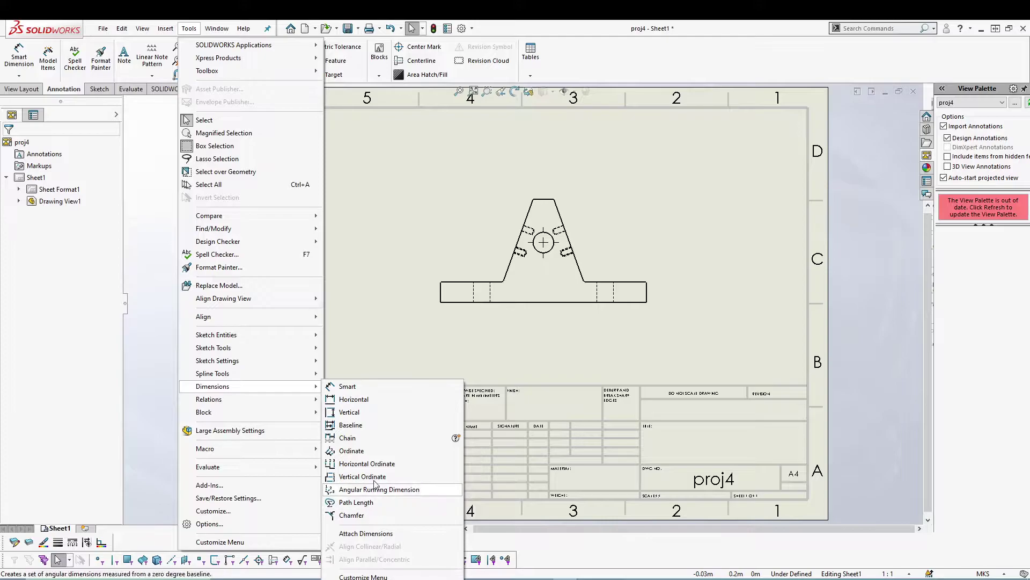
left_click(145, 262)
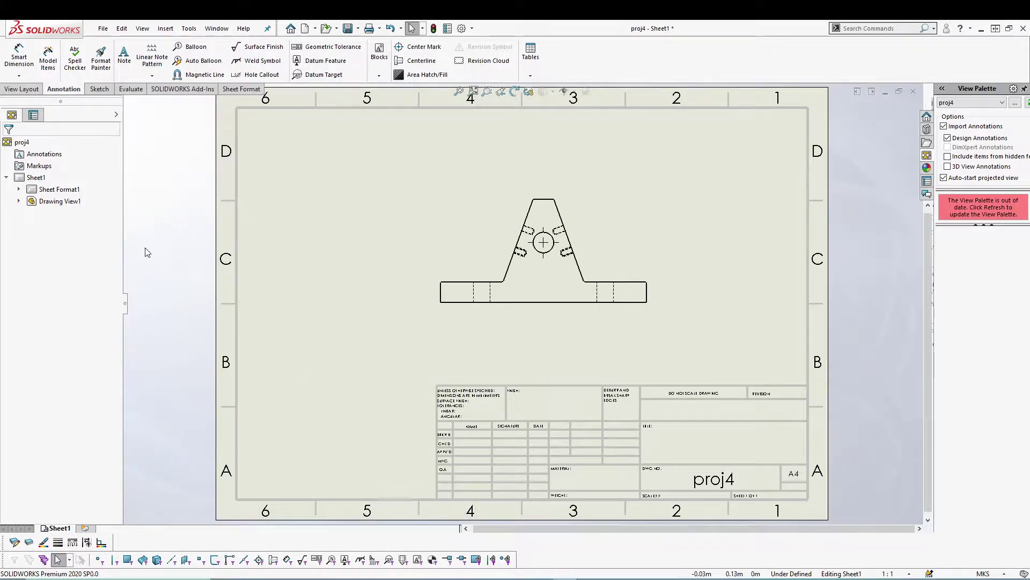
left_click(18, 56)
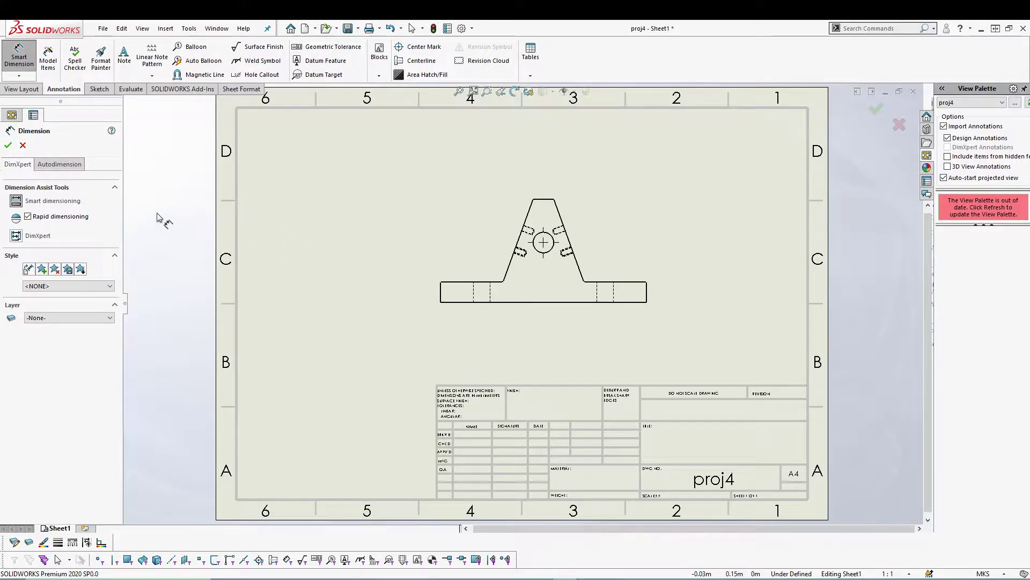
Dimension the base from its left to right edge, placed below the view
left_click(440, 295)
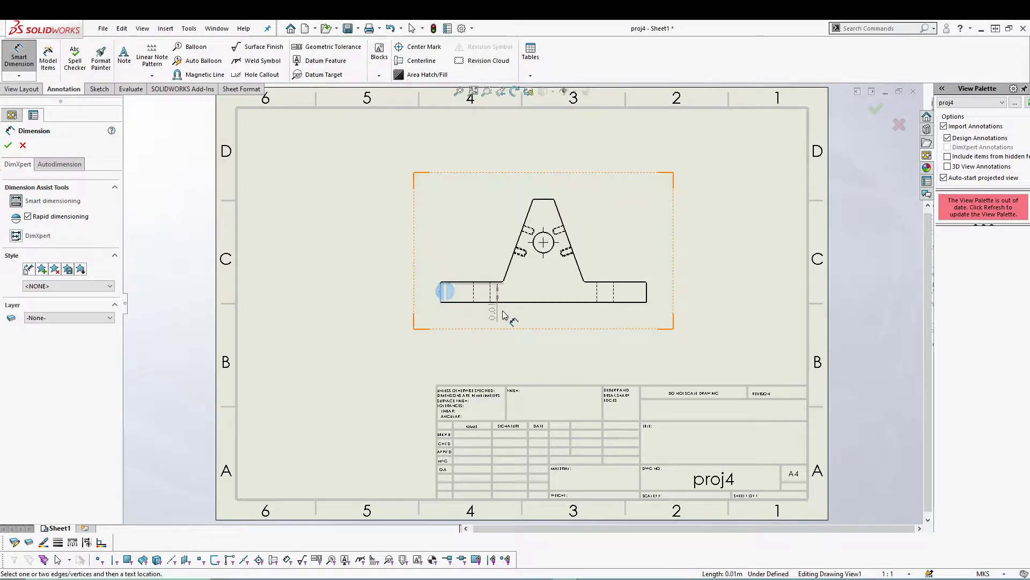
left_click(647, 294)
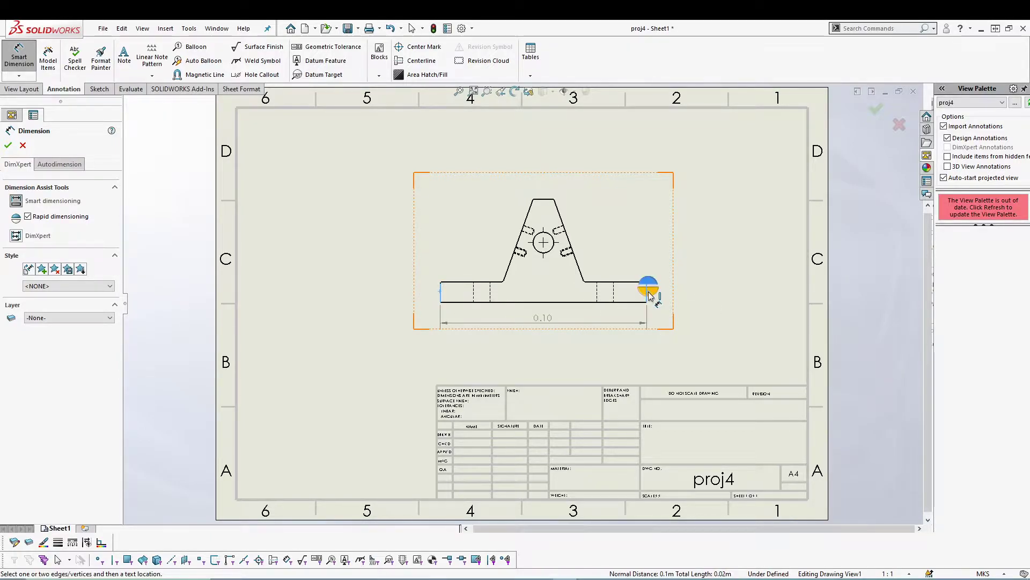
left_click(544, 325)
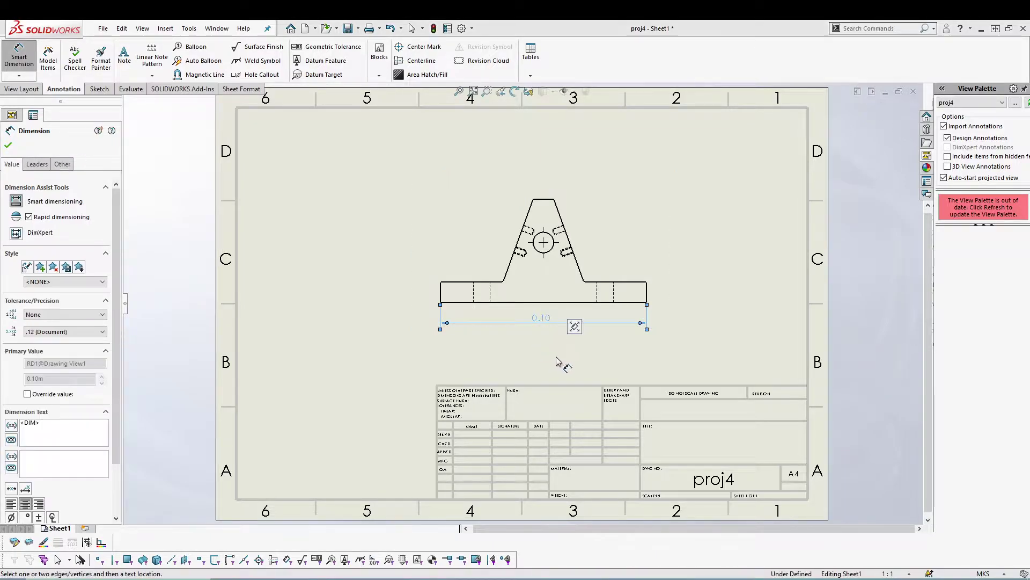
Switch the document units to MMGS so the width reads 100.00, and finish dimensioning
left_click(984, 574)
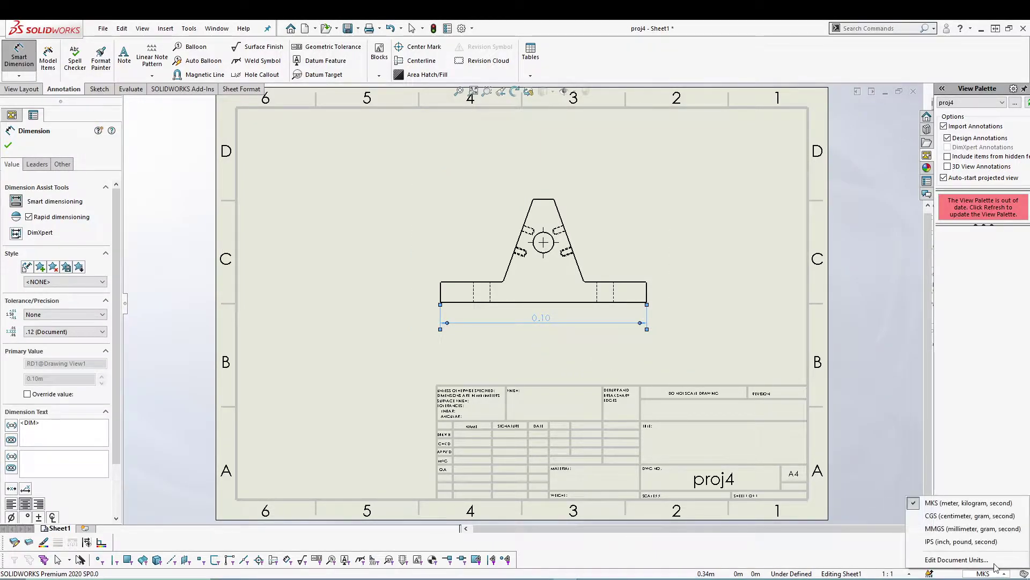
left_click(960, 529)
key("Escape")
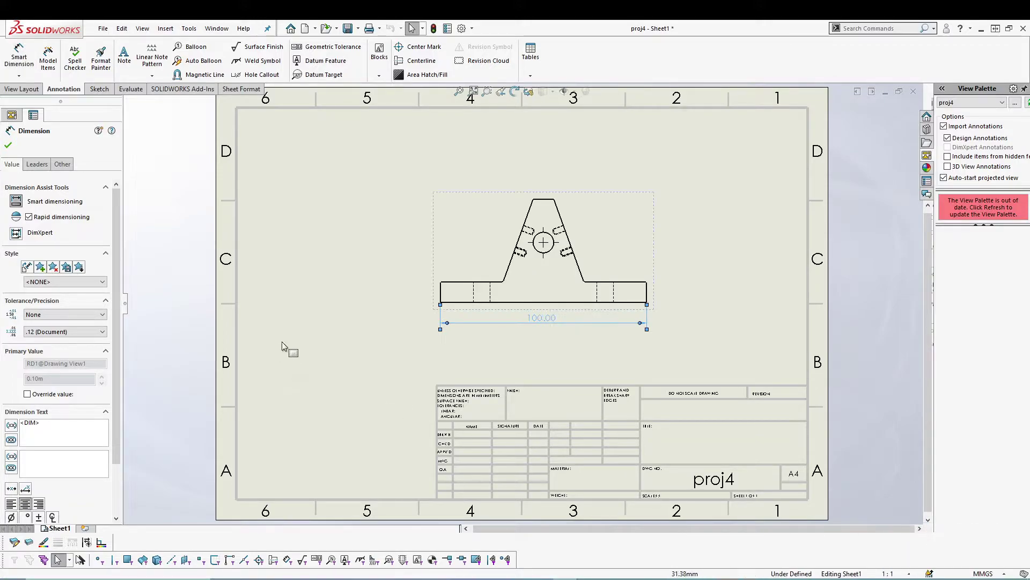
left_click(323, 307)
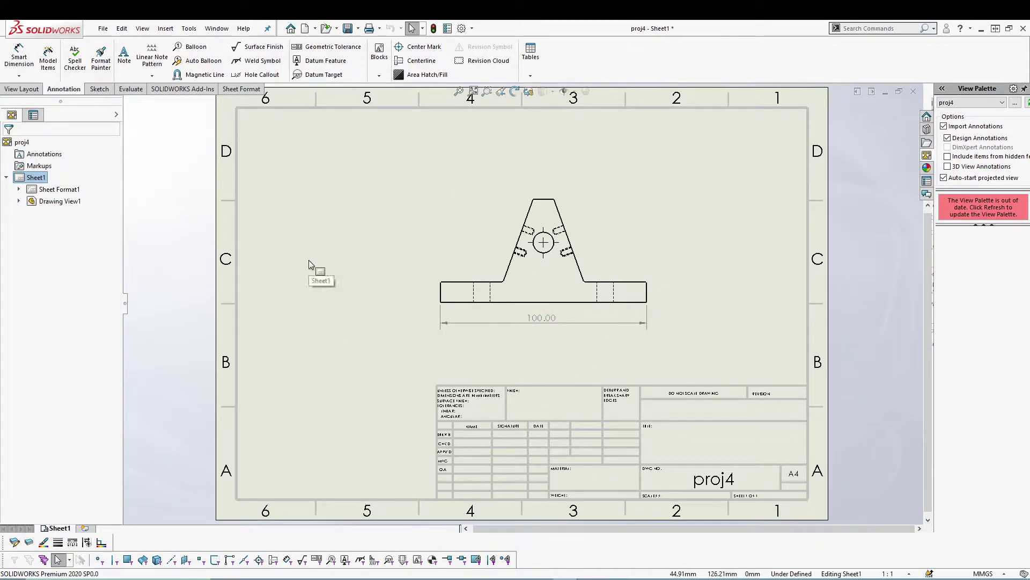
Select the 100.00 width dimension to bring up its Dimension properties
left_click(646, 322)
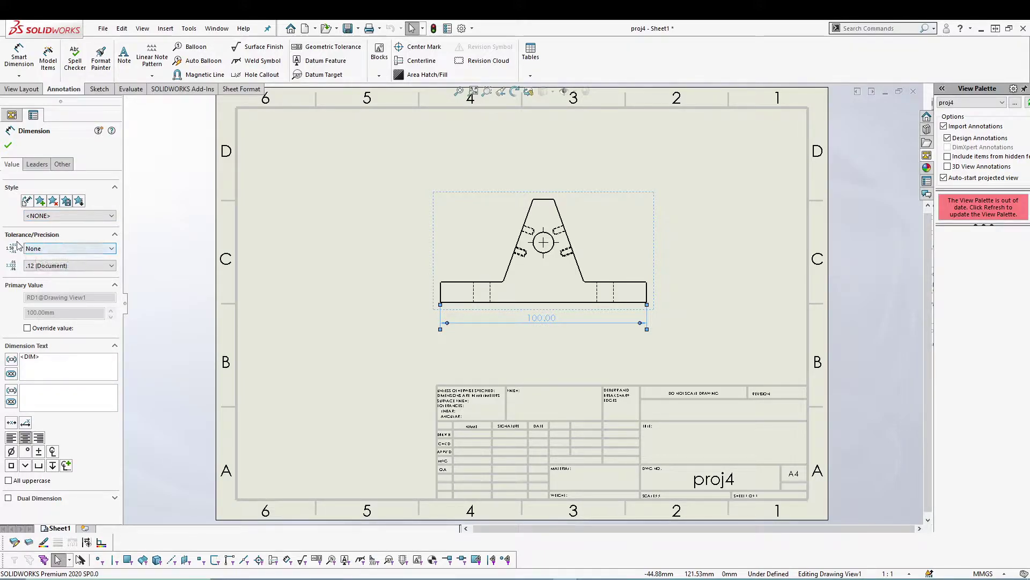
Give the 100 mm dimension a Bilateral tolerance of +0.0001 / -0.001 and apply it
left_click(47, 249)
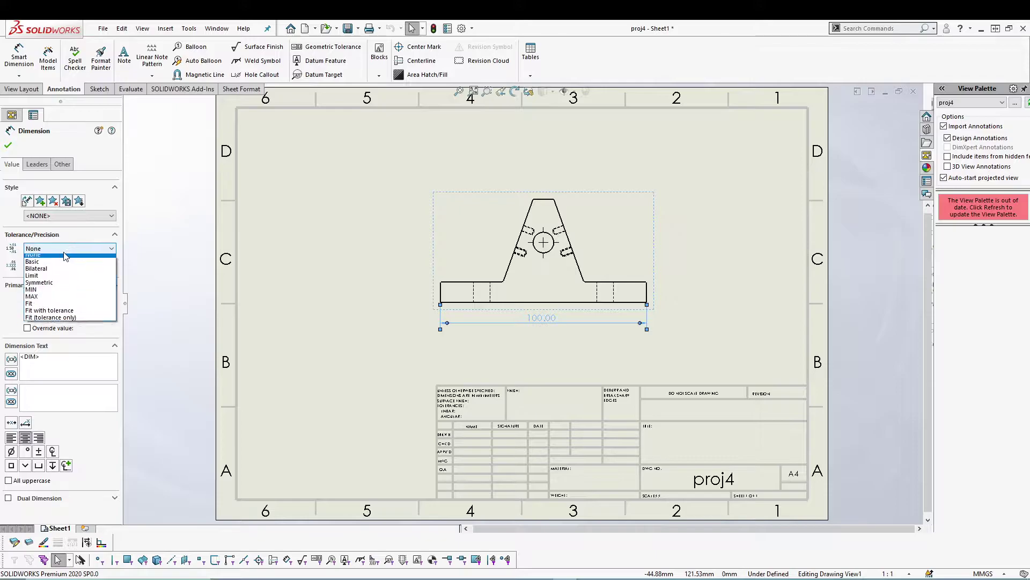
left_click(53, 265)
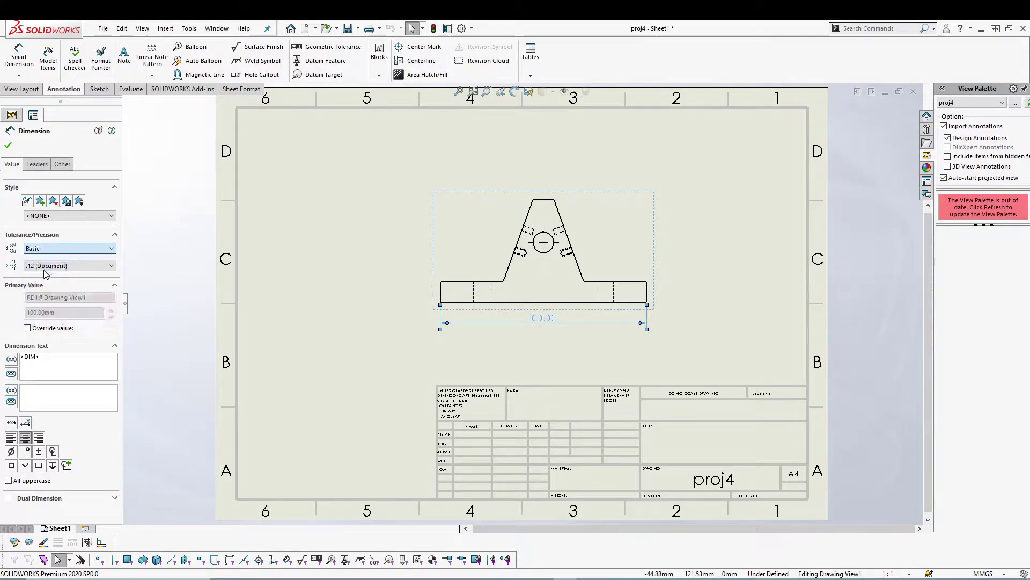
left_click(69, 247)
left_click(46, 272)
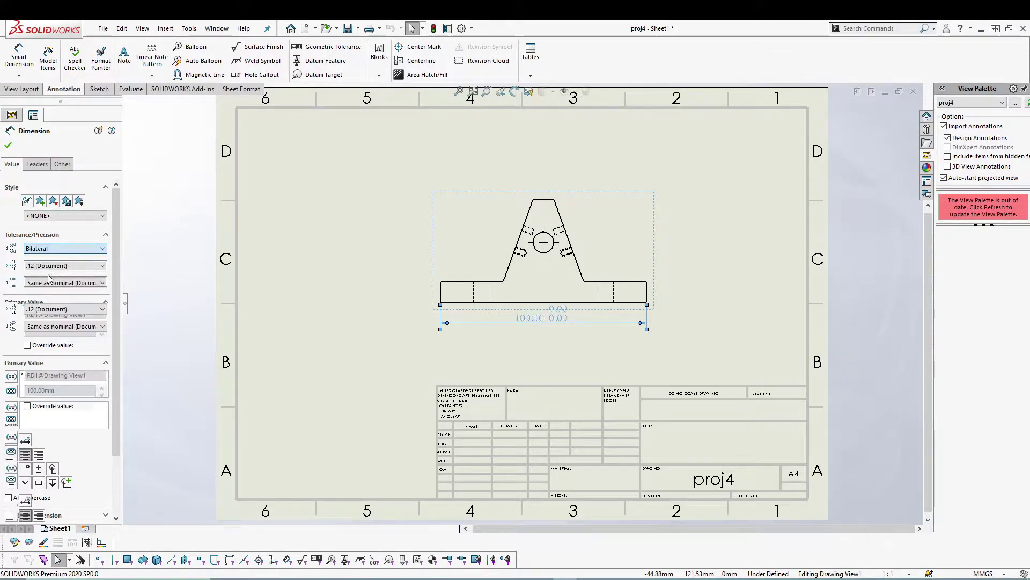
left_click(84, 249)
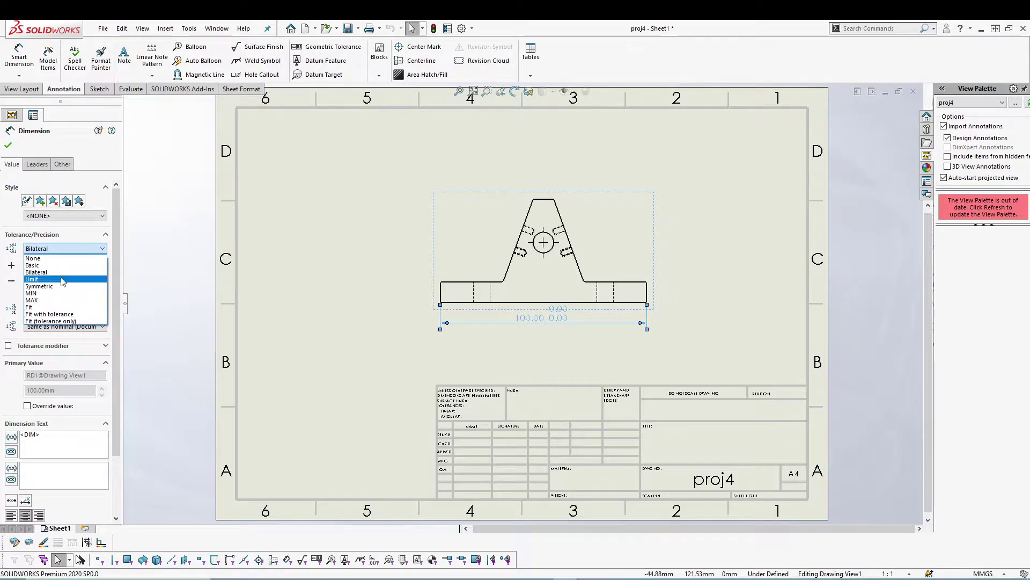
left_click(64, 279)
left_click(73, 249)
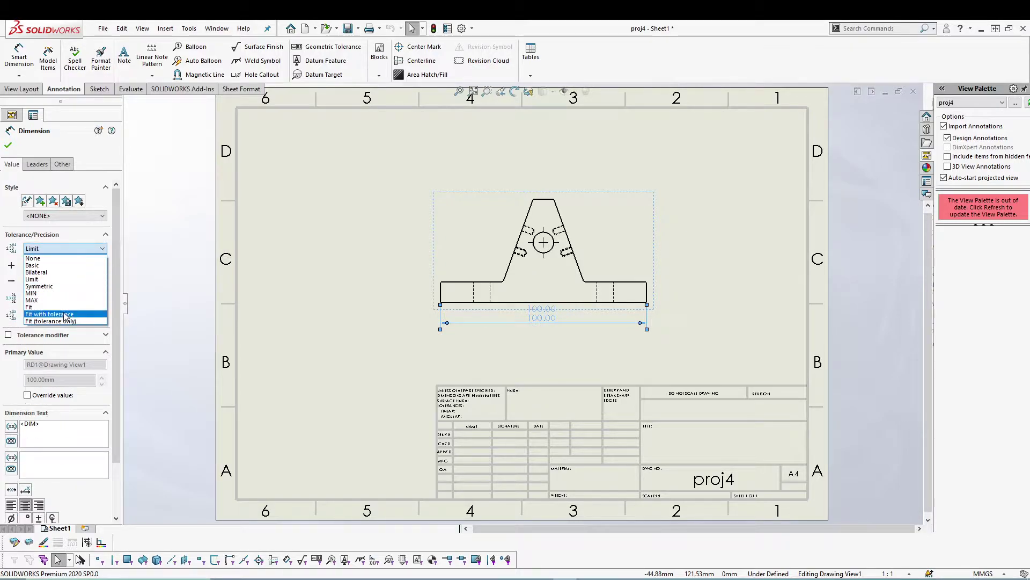
left_click(37, 272)
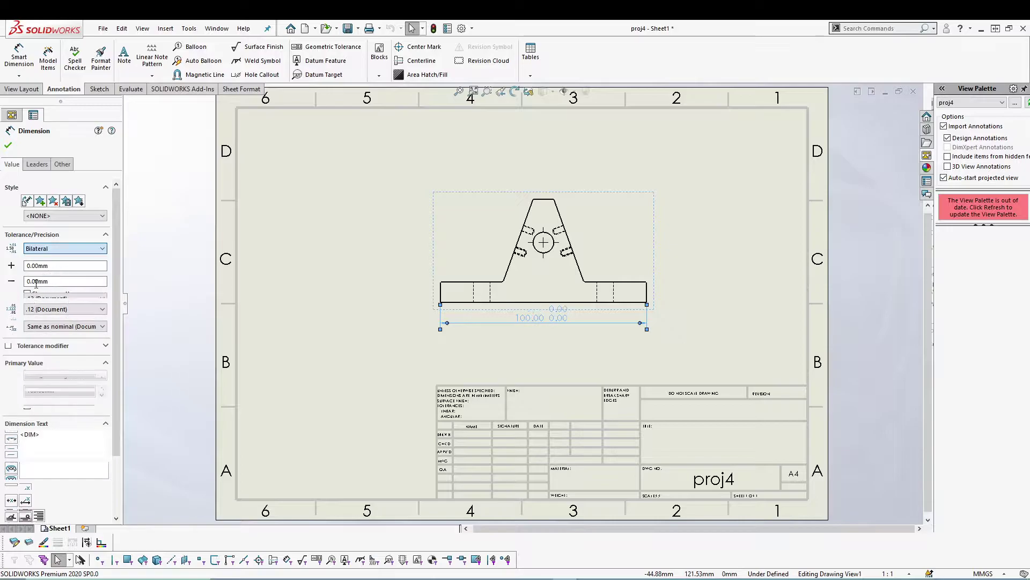
left_click(40, 266)
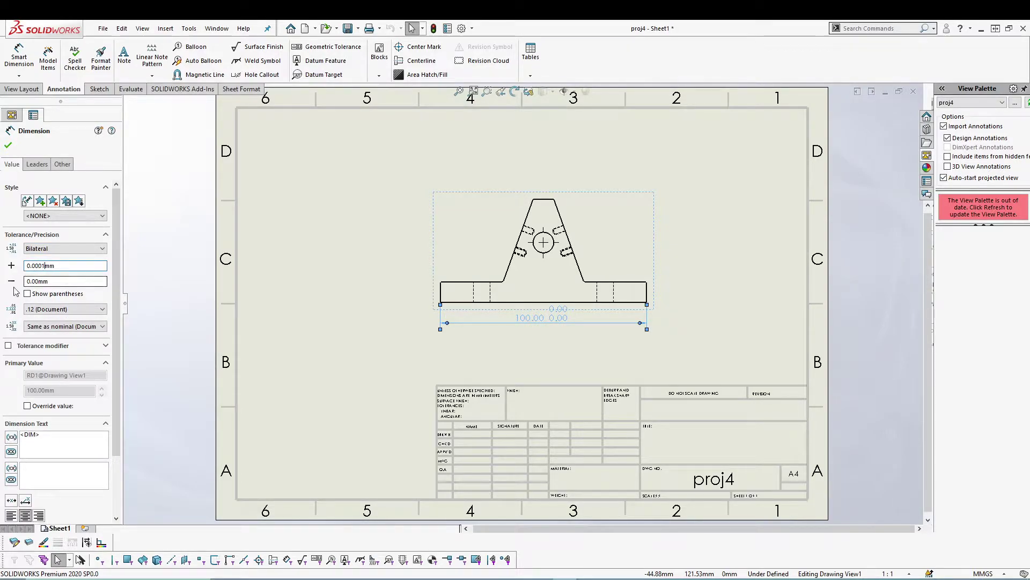
left_click(48, 283)
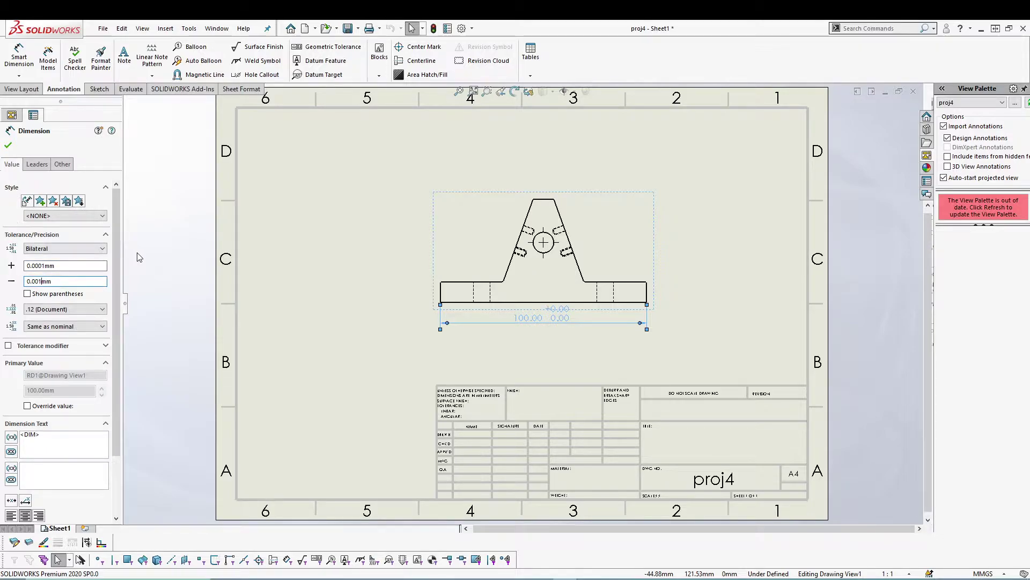
left_click(152, 253)
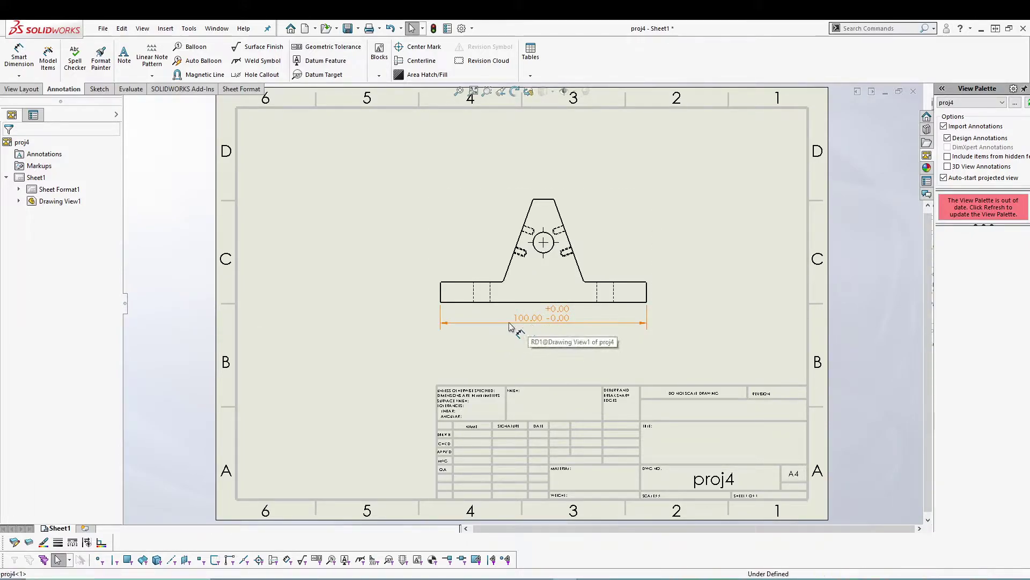
Set the dimension's display precision to three decimals (.123) and confirm
left_click(529, 325)
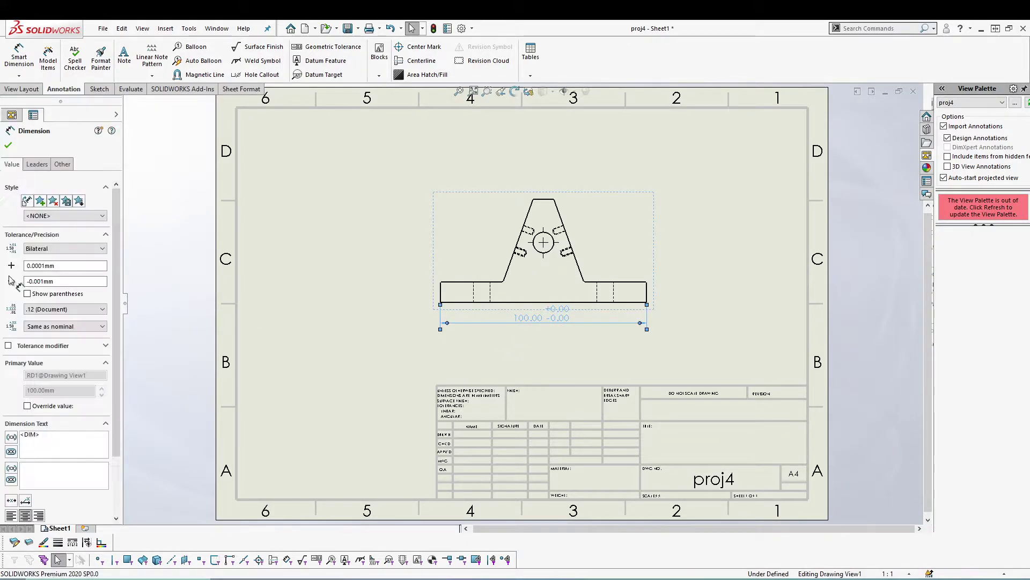
left_click(75, 309)
left_click(63, 340)
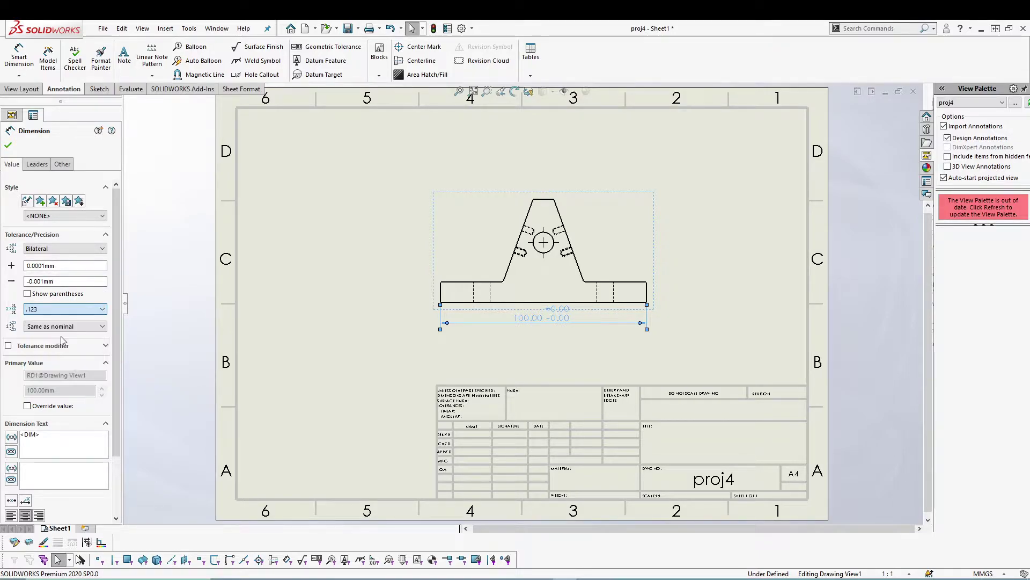
left_click(161, 301)
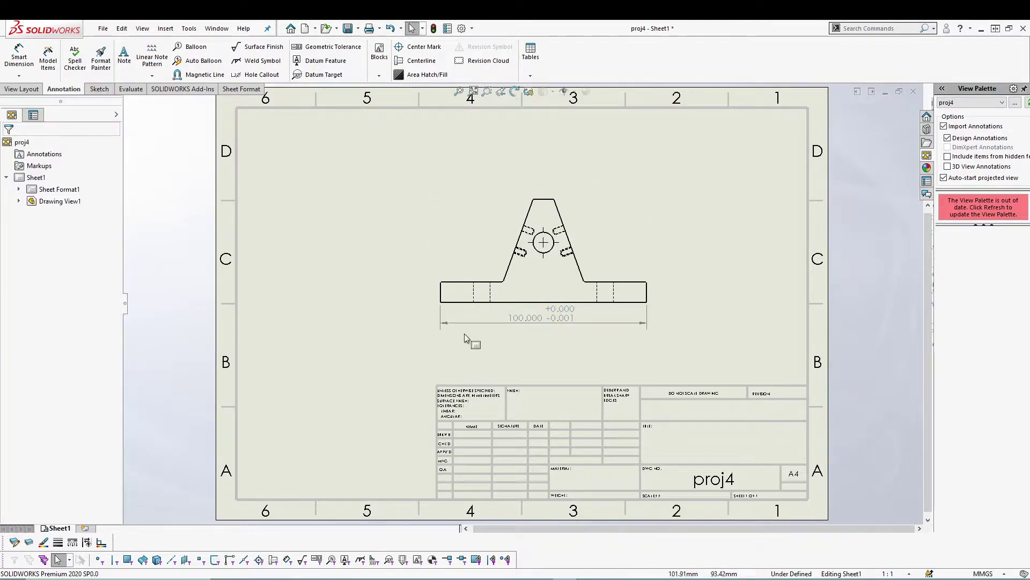
Move the 100 mm dimension further below the part and toggle tolerance parentheses on and off
left_click(595, 322)
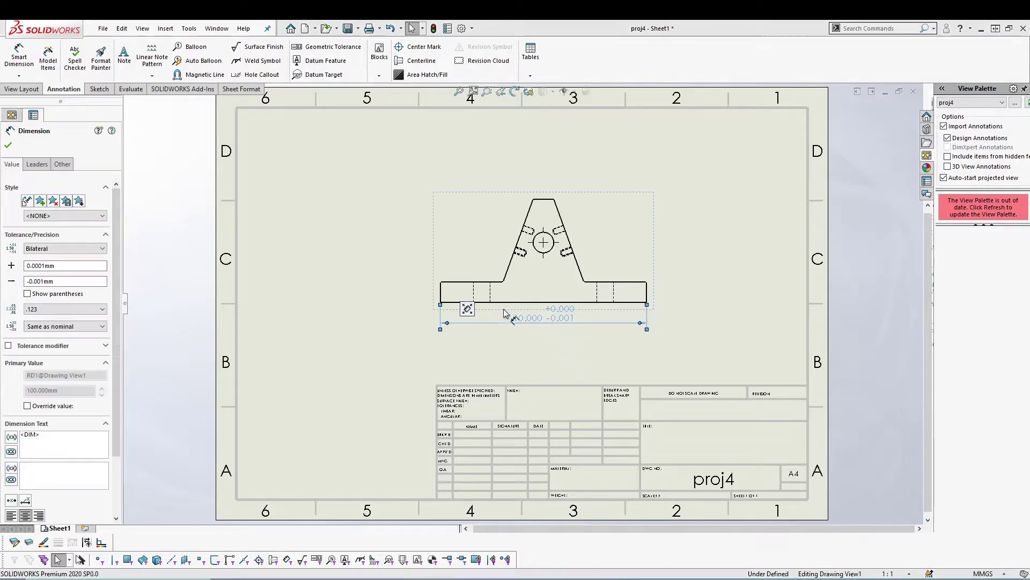
left_click_drag(637, 331, 639, 343)
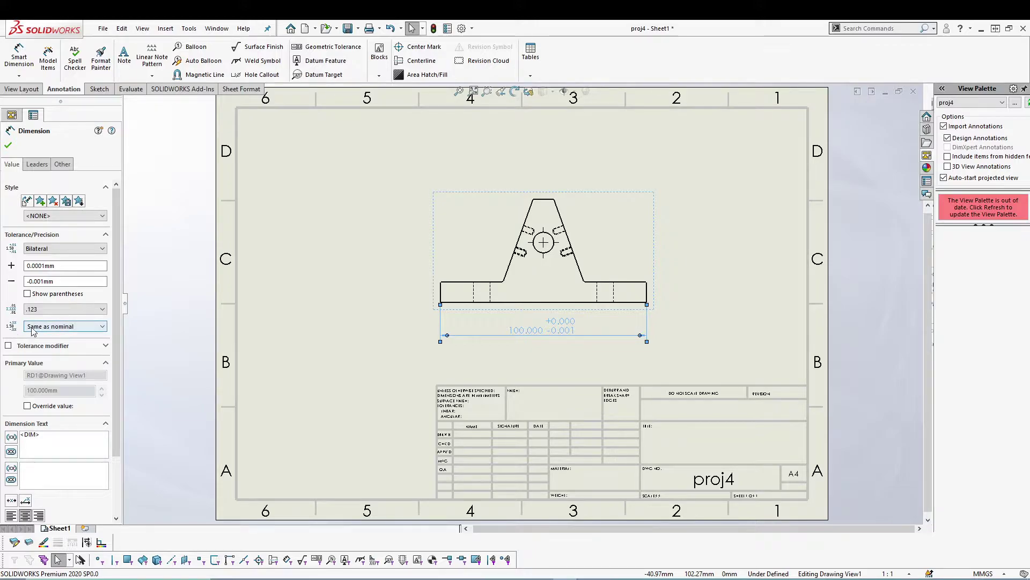
left_click(27, 294)
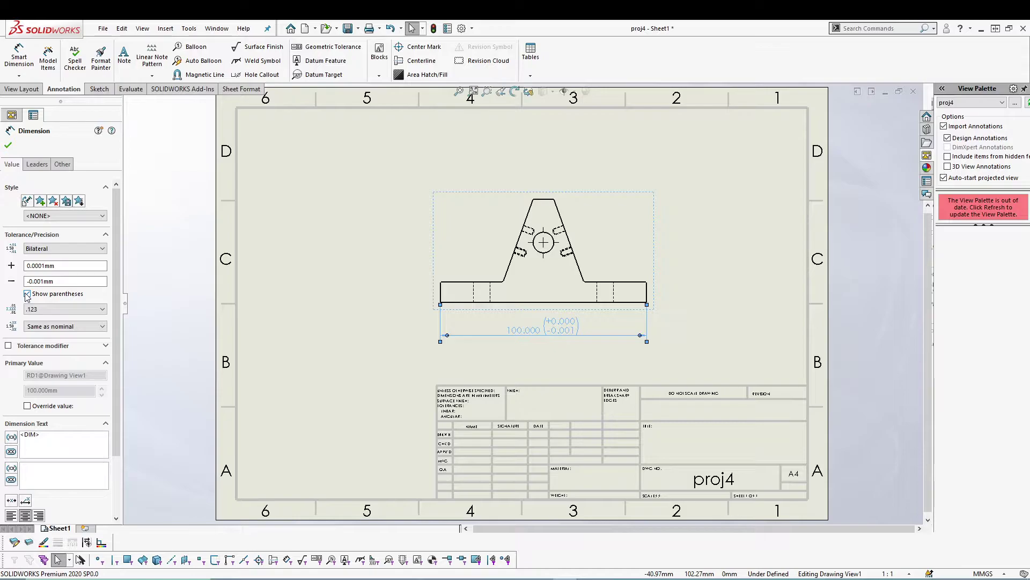
left_click(27, 294)
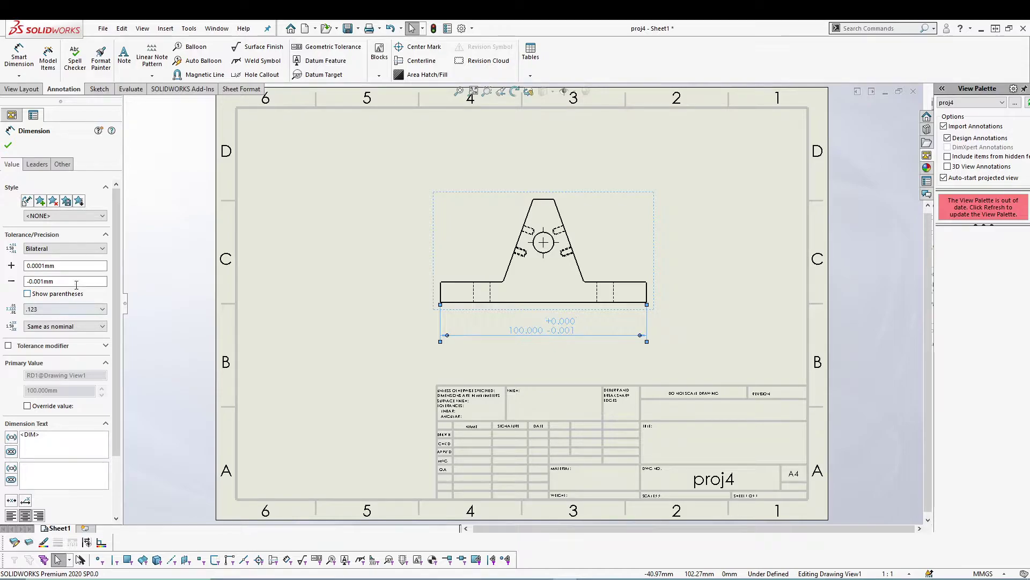
Preview Limit, Symmetric, MIN and MAX tolerance types, then return to Bilateral
left_click(65, 259)
left_click(51, 280)
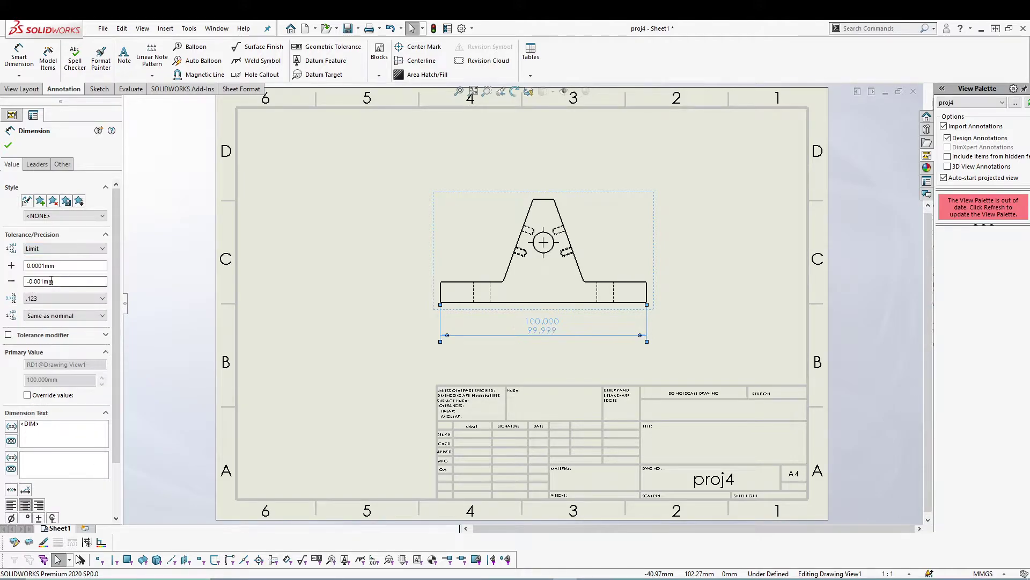
left_click(67, 249)
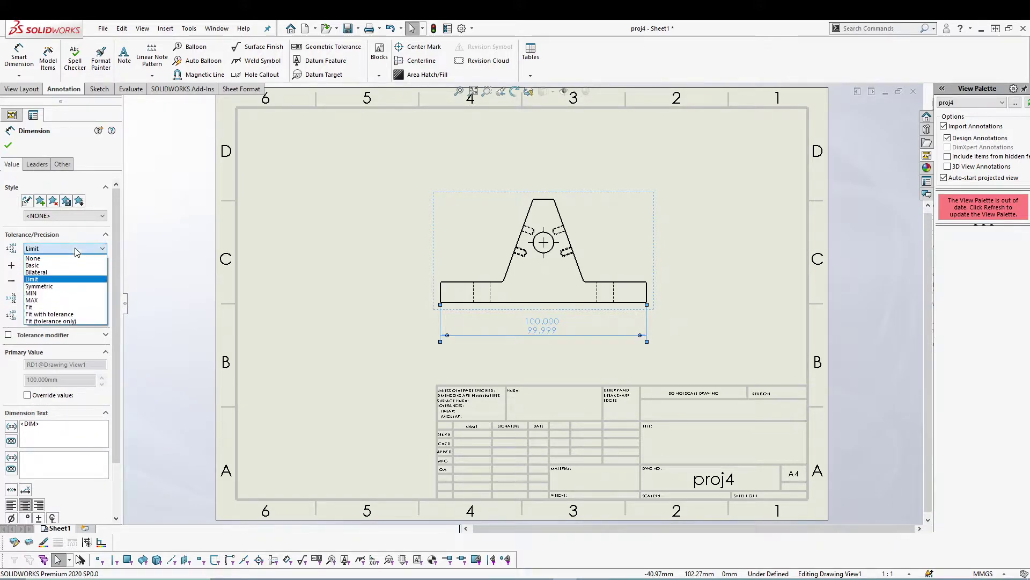
left_click(49, 286)
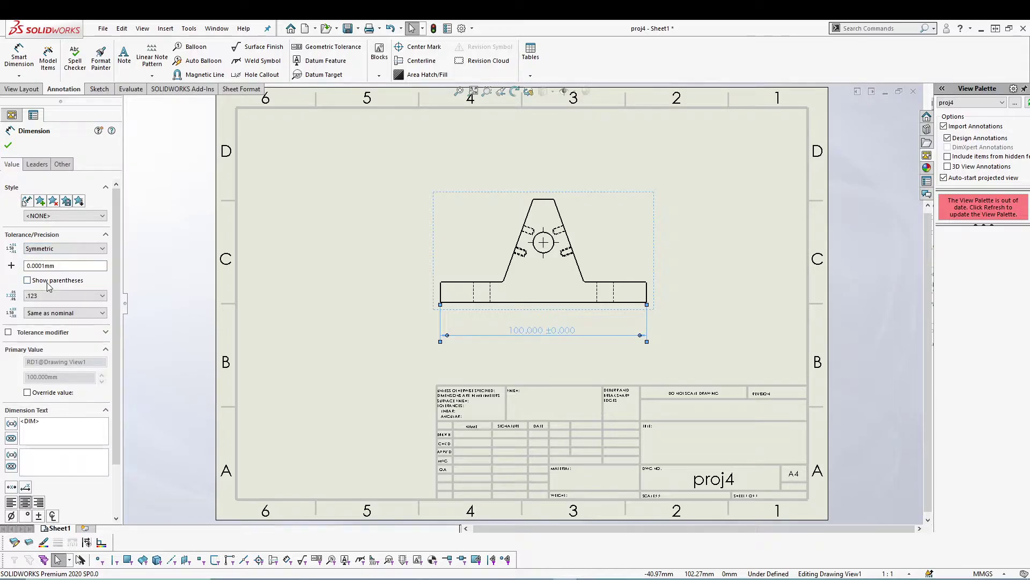
left_click(65, 248)
left_click(60, 291)
left_click(81, 247)
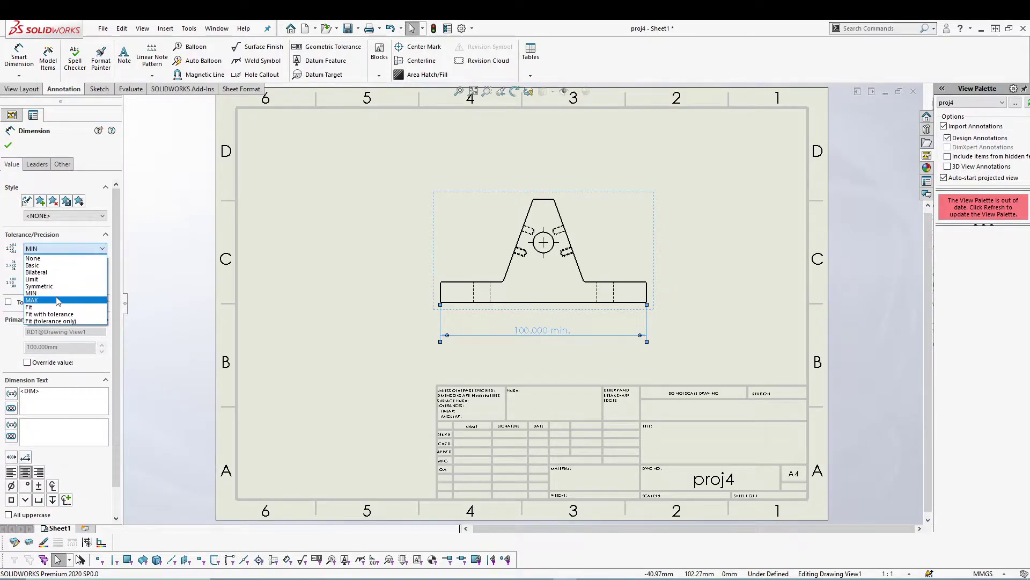
left_click(60, 298)
left_click(69, 250)
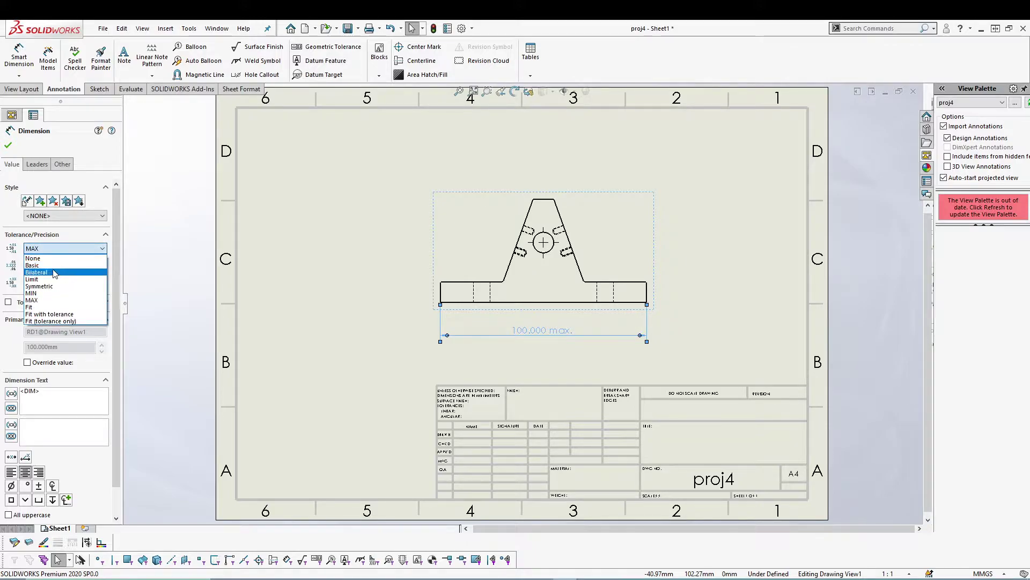
left_click(60, 270)
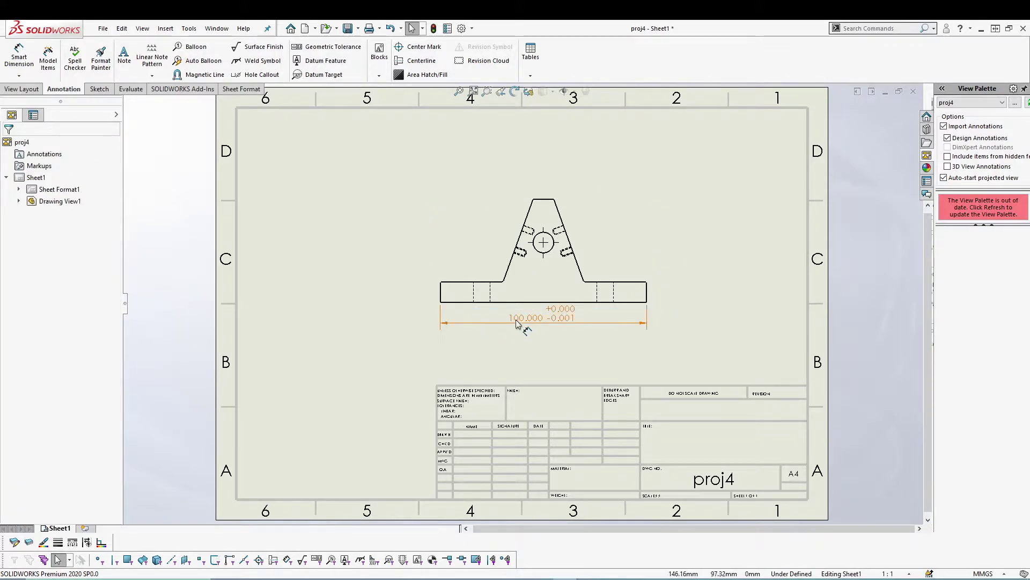
left_click_drag(502, 332, 491, 322)
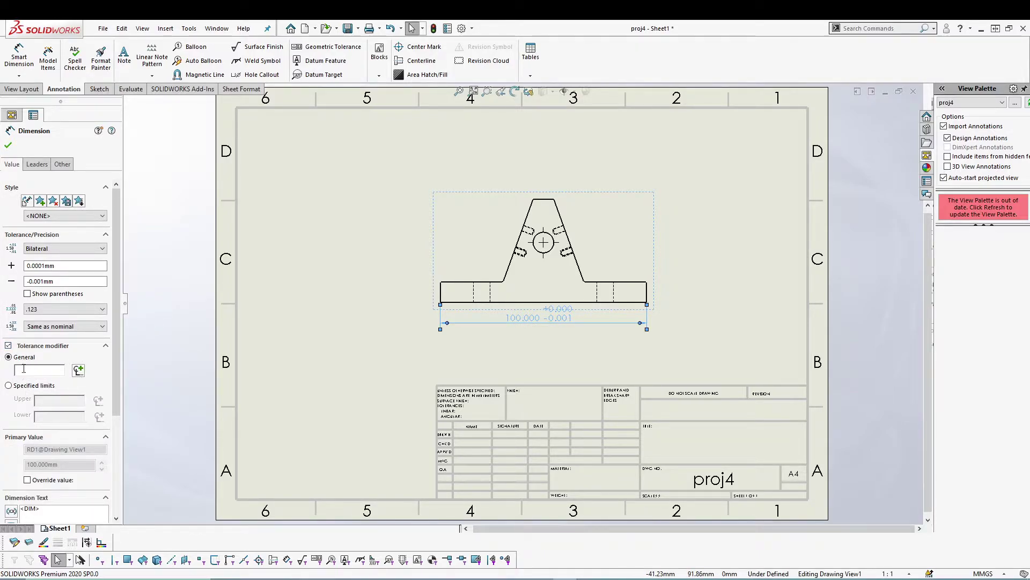
left_click(8, 346)
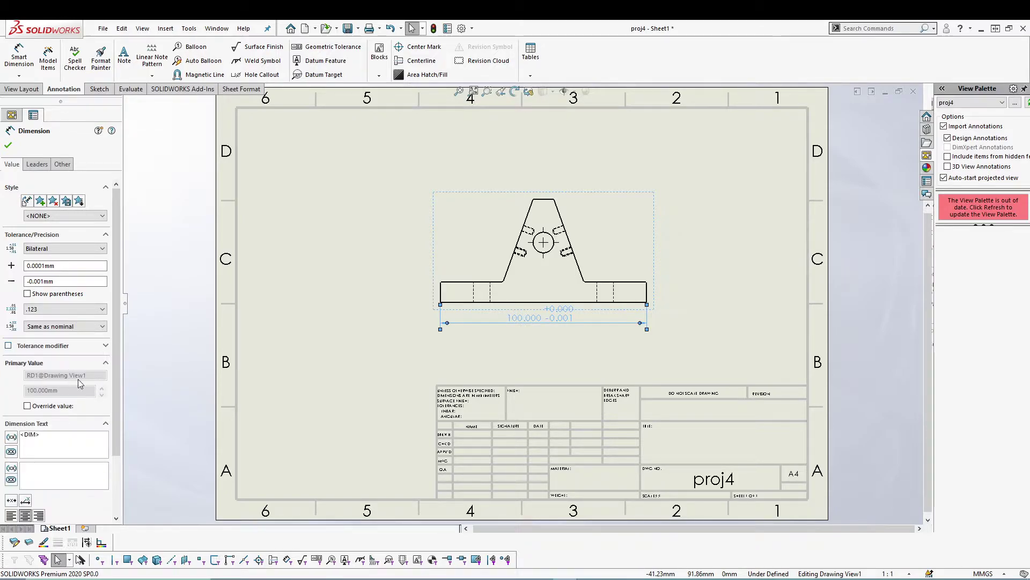
left_click(48, 406)
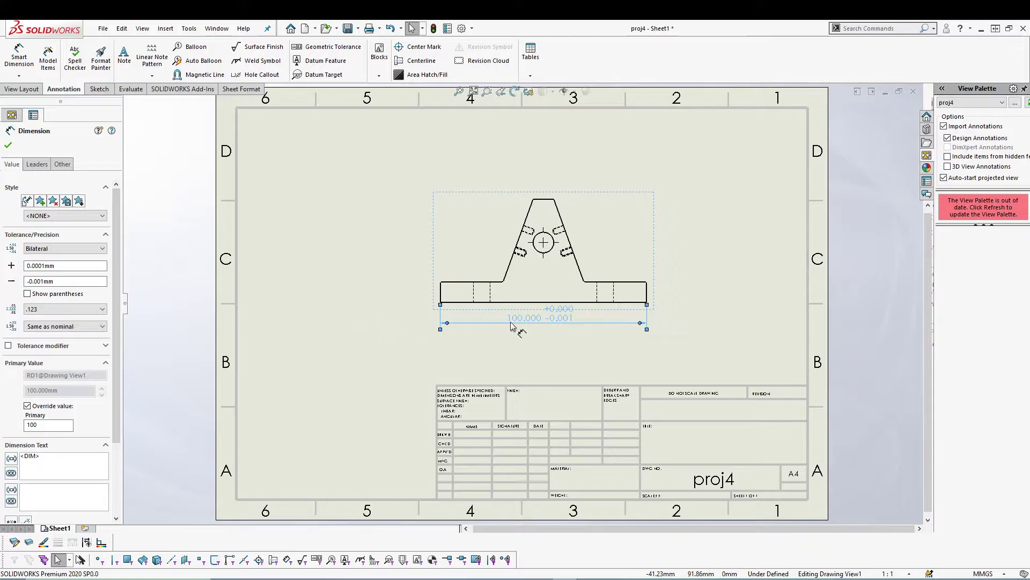
left_click(46, 425)
type("110")
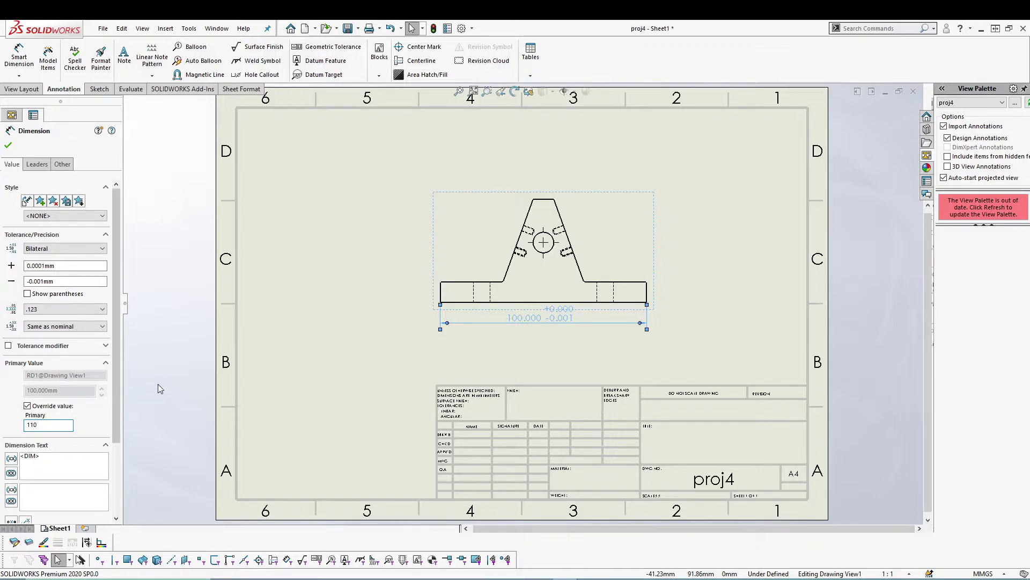
key("Return")
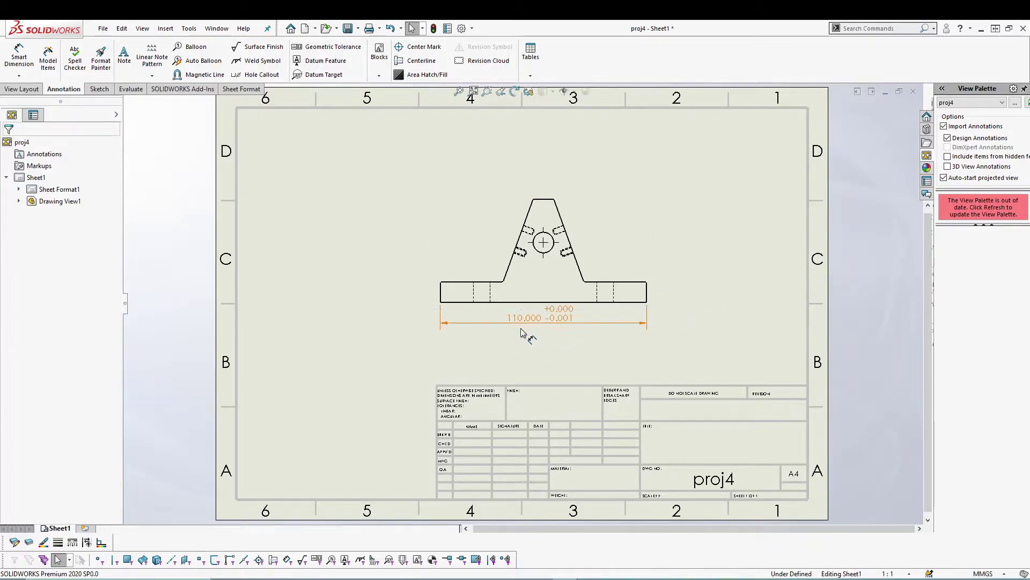
left_click(478, 324)
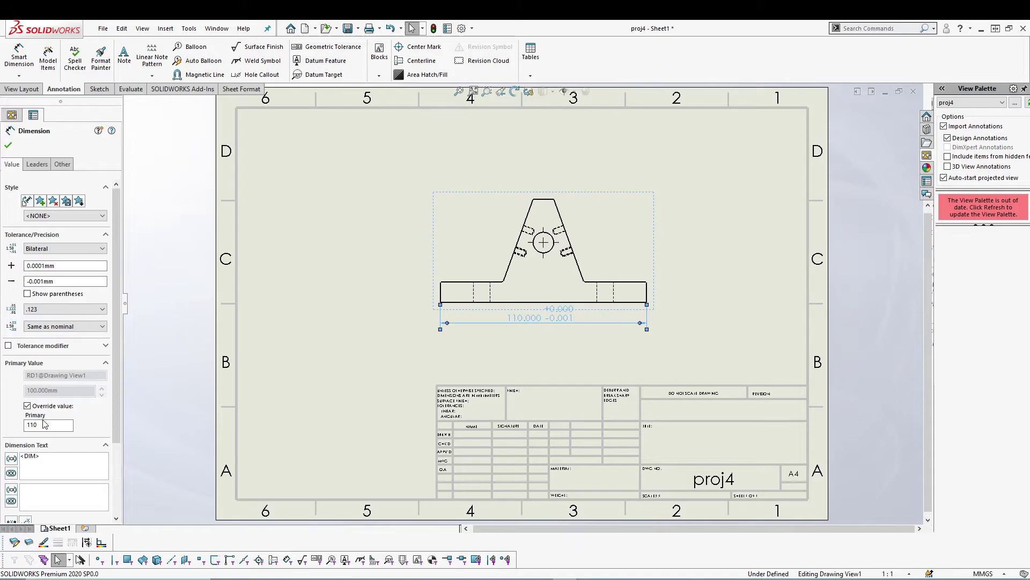
left_click(43, 424)
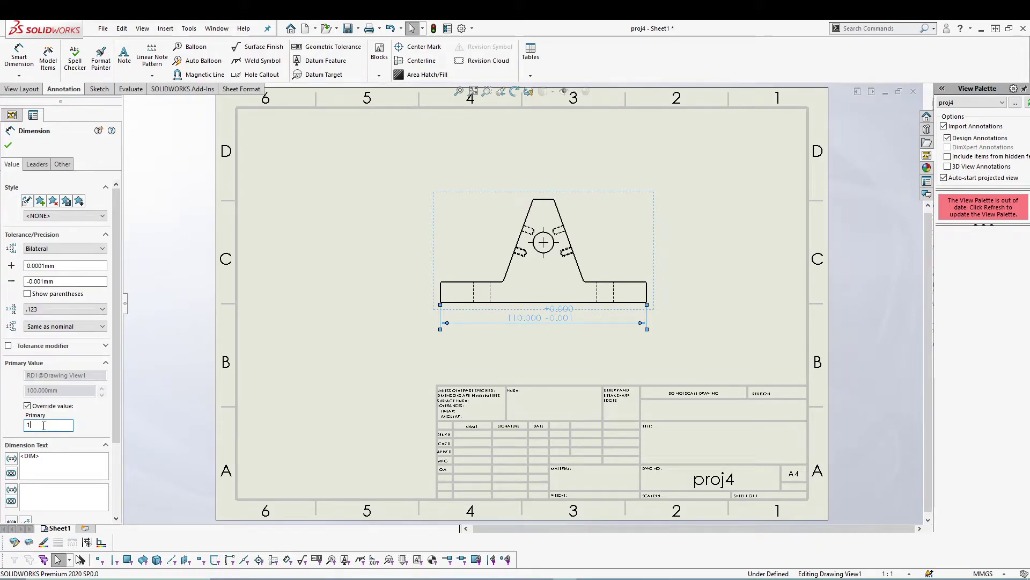
key("BackSpace")
type("00")
left_click(27, 406)
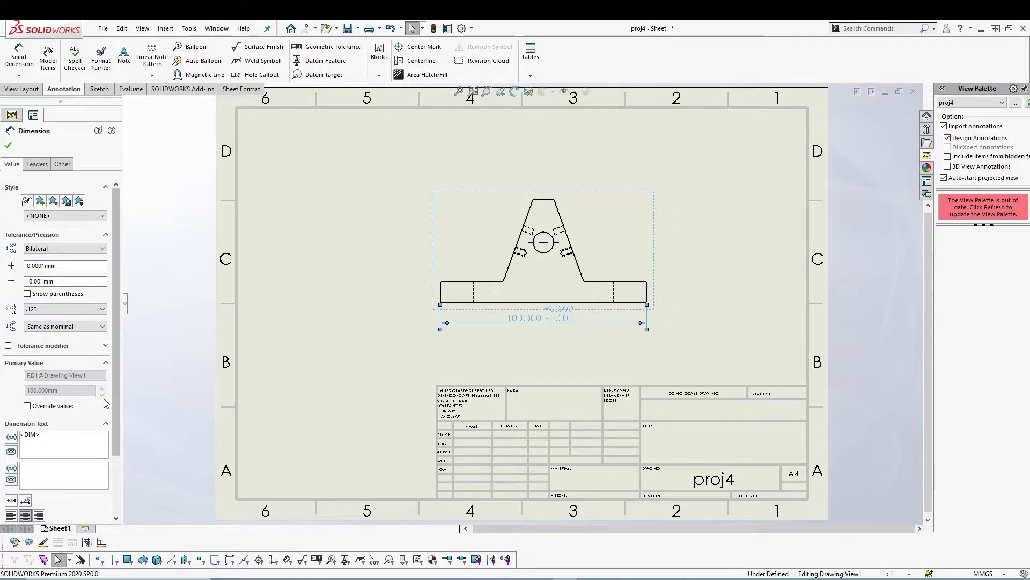
Try Add Parenthesis and Inspection on the dimension text, then turn them back off
scroll(116, 391, "down", 3)
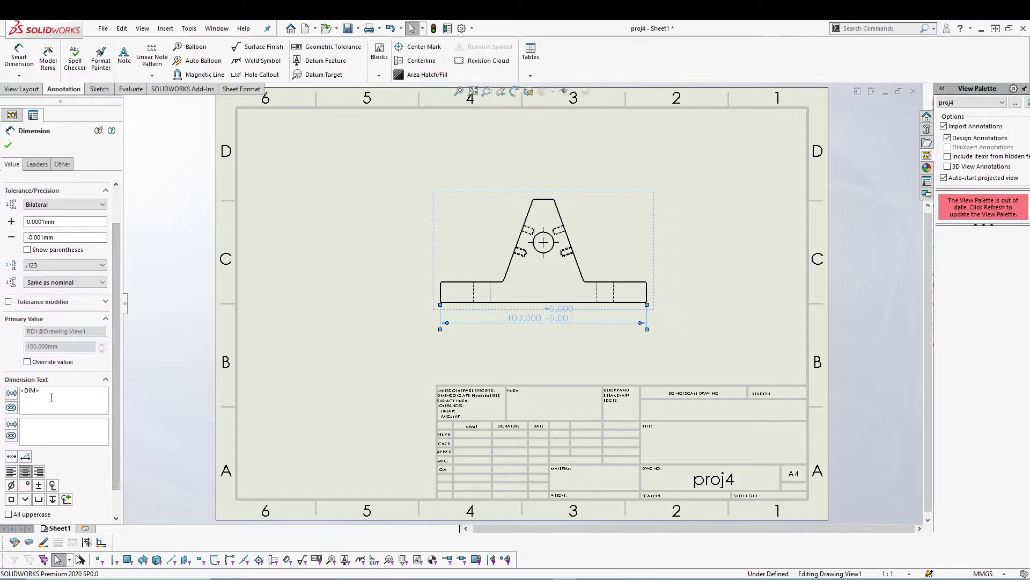
left_click(13, 396)
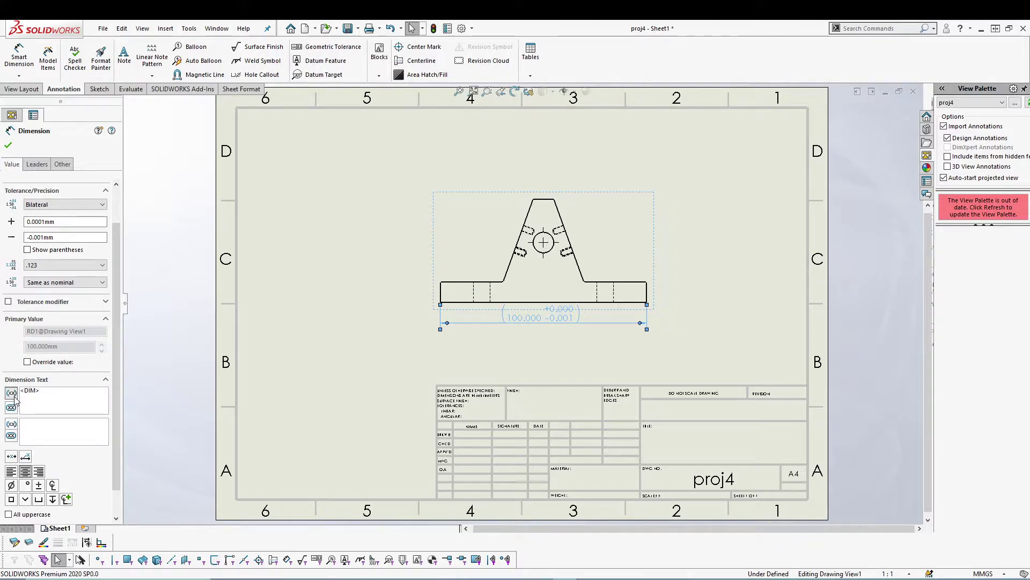
left_click(13, 397)
left_click(11, 408)
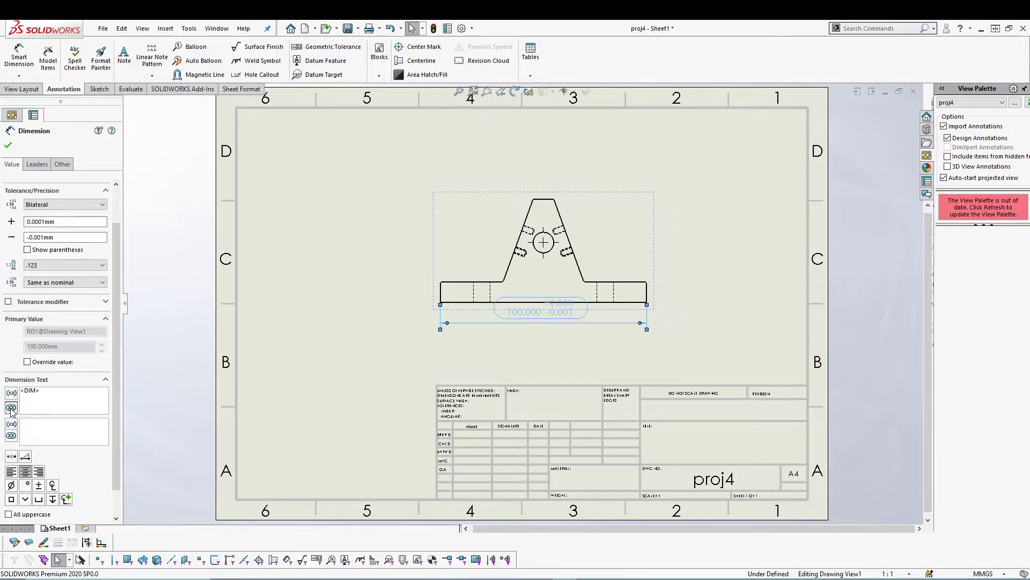
left_click(11, 408)
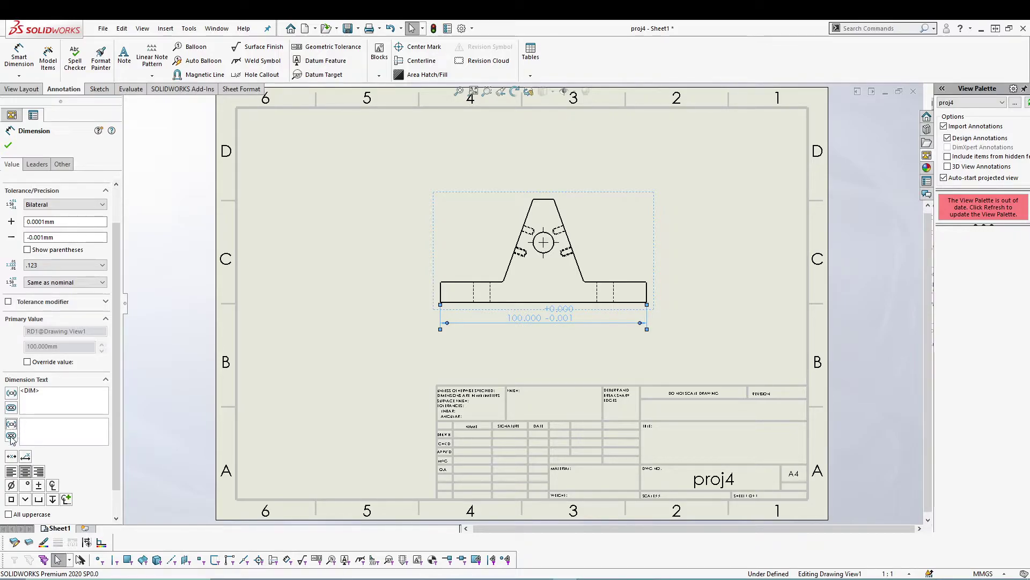
left_click(11, 392)
Type and erase an 'accurate' suffix, then flip the arrowheads outside the extension lines
type("acc")
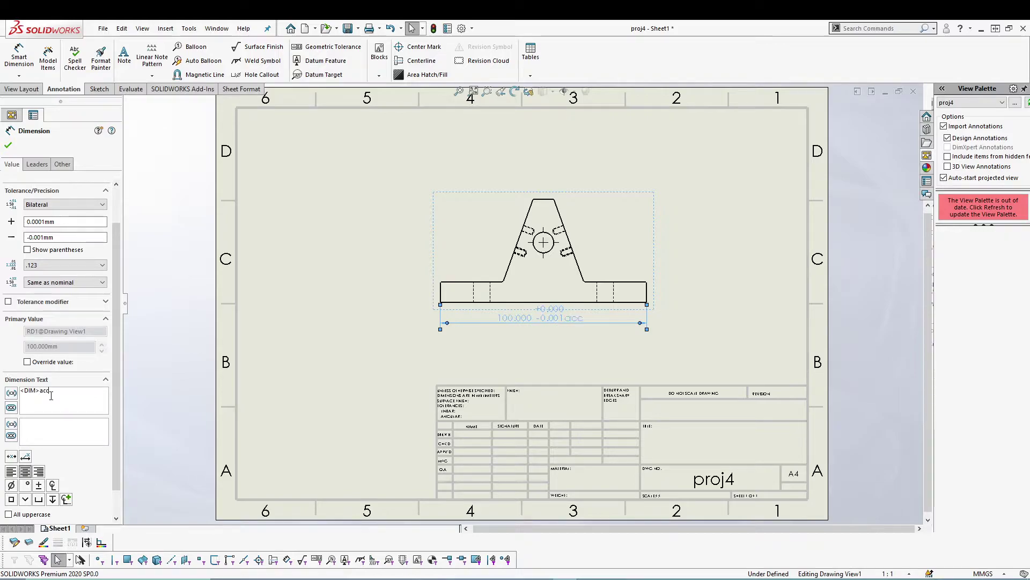
type("utr")
key("BackSpace")
key("BackSpace")
type("rate")
key("BackSpace")
key("BackSpace")
key("BackSpace")
key("BackSpace")
key("BackSpace")
key("BackSpace")
key("BackSpace")
key("BackSpace")
left_click(640, 322)
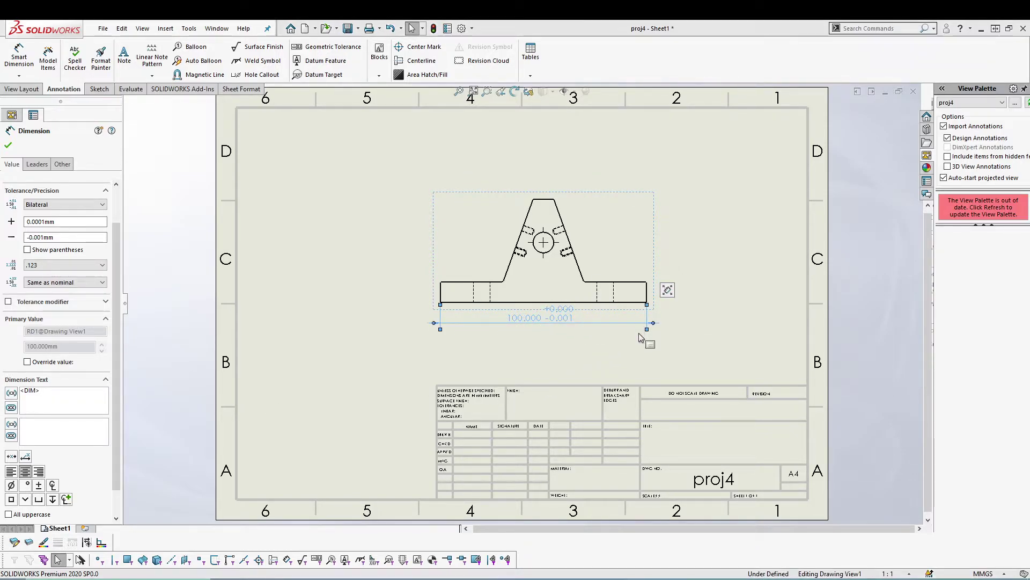
left_click(339, 373)
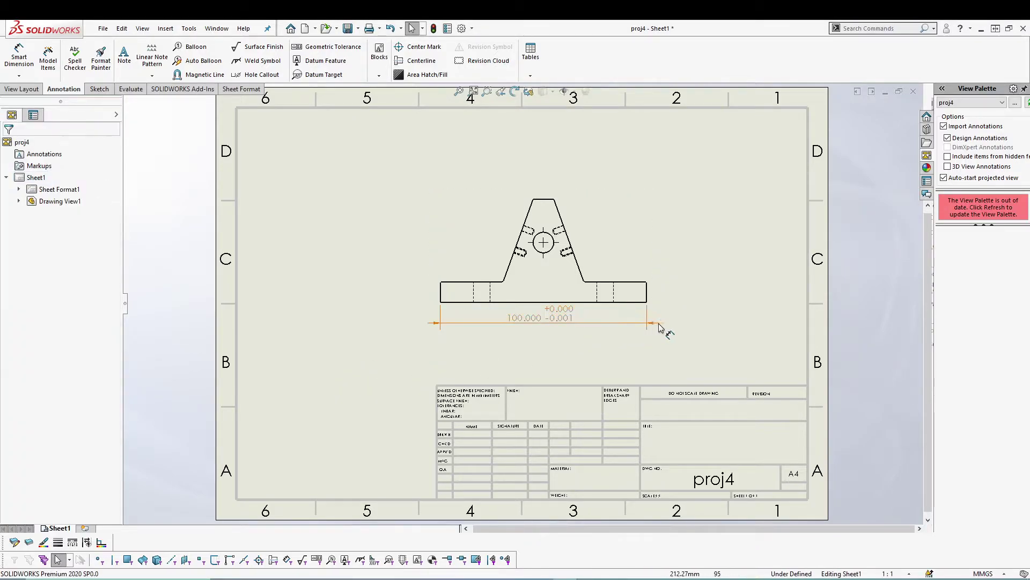
left_click_drag(659, 327, 661, 347)
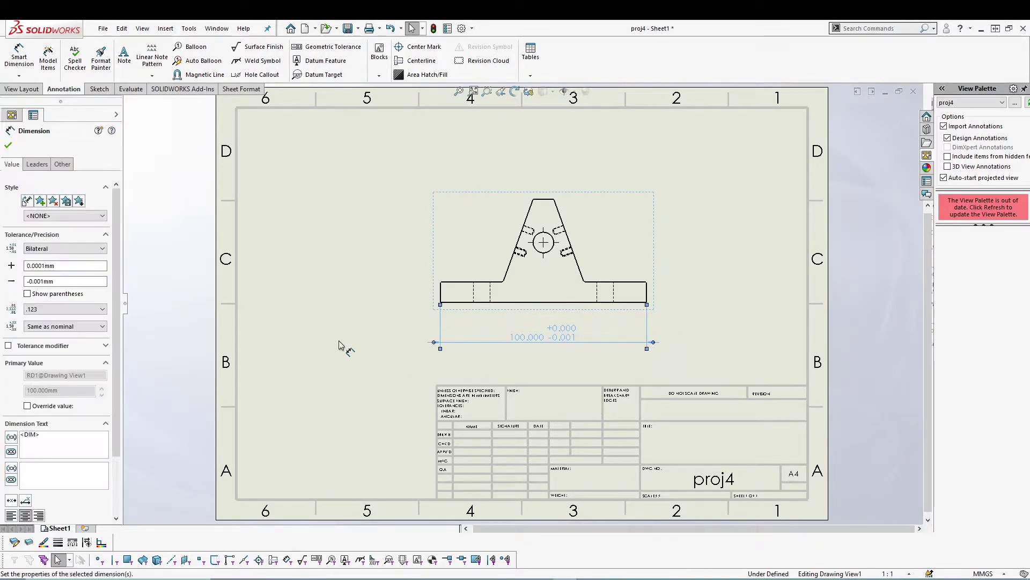
left_click(368, 318)
left_click(433, 346)
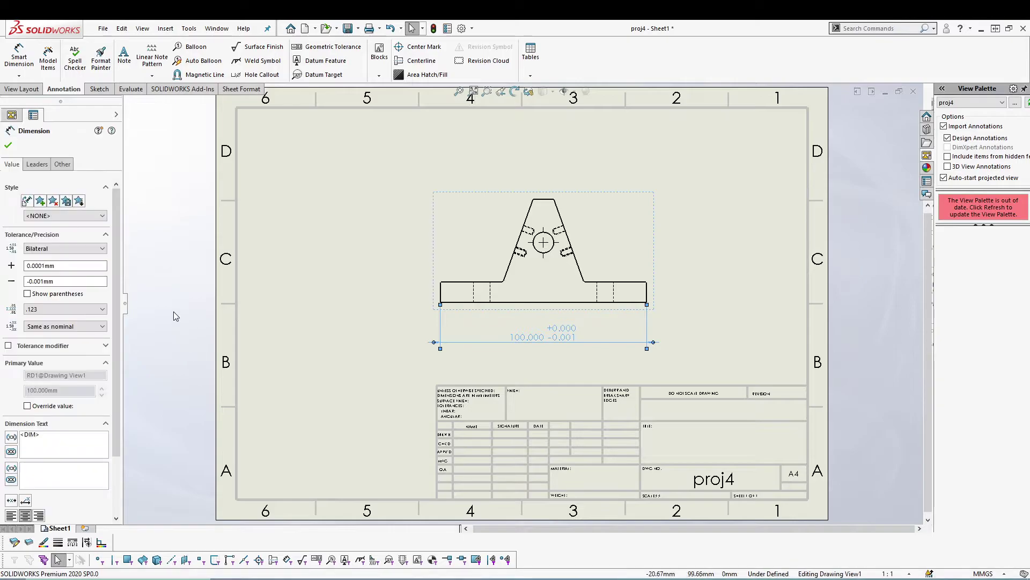
scroll(112, 437, "down", 3)
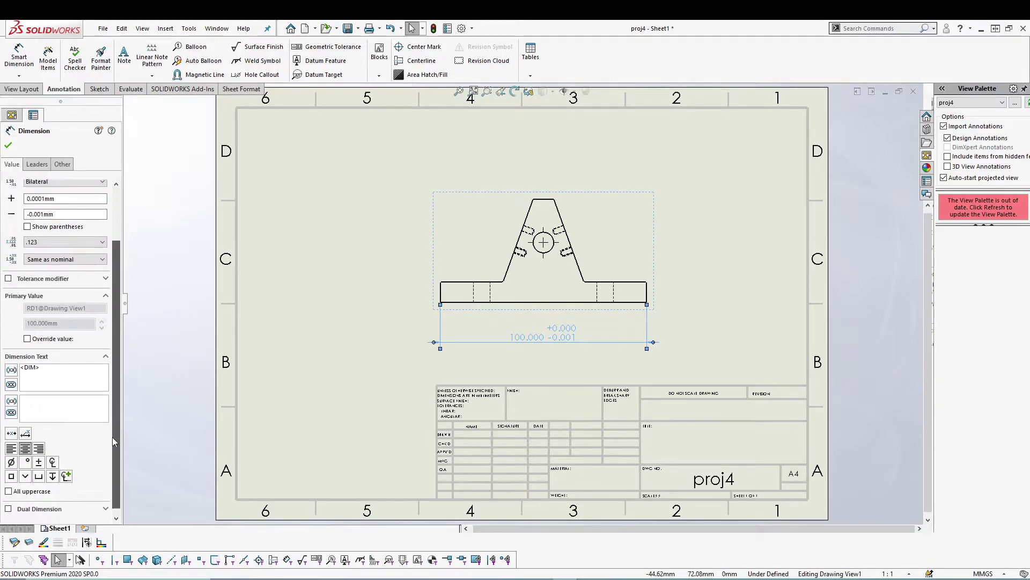
scroll(111, 436, "down", 1)
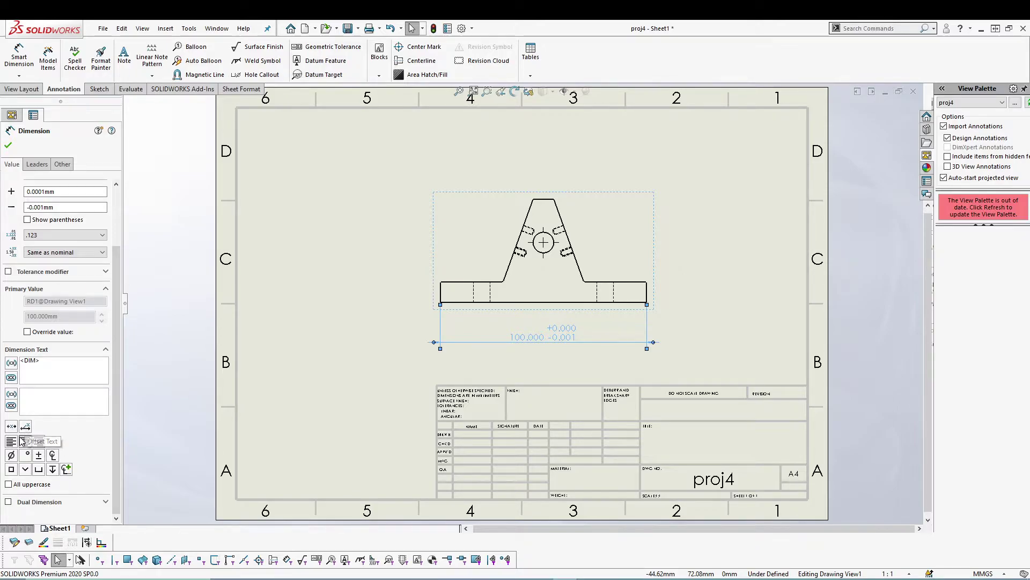
mouse_move(10, 441)
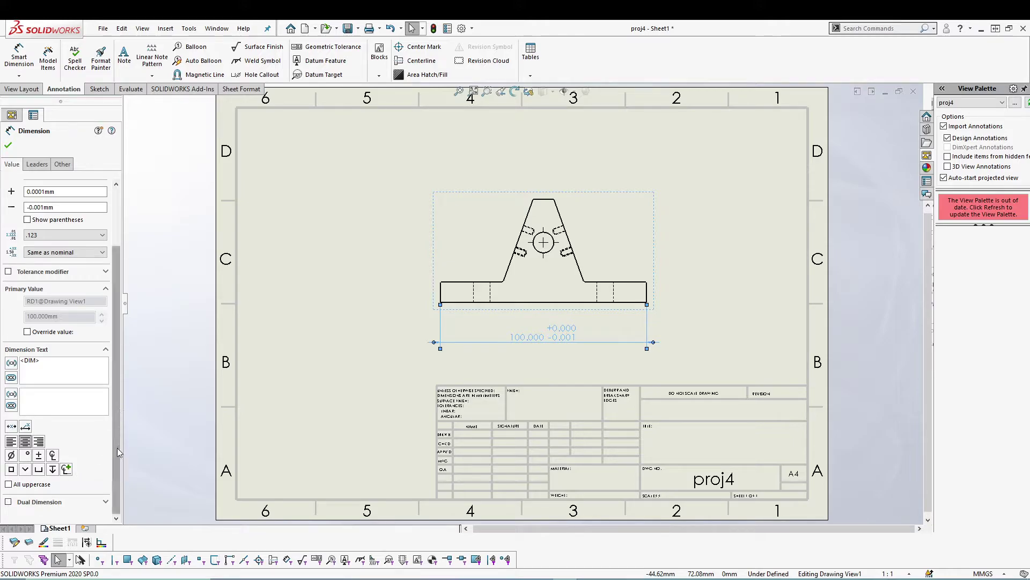
left_click(8, 501)
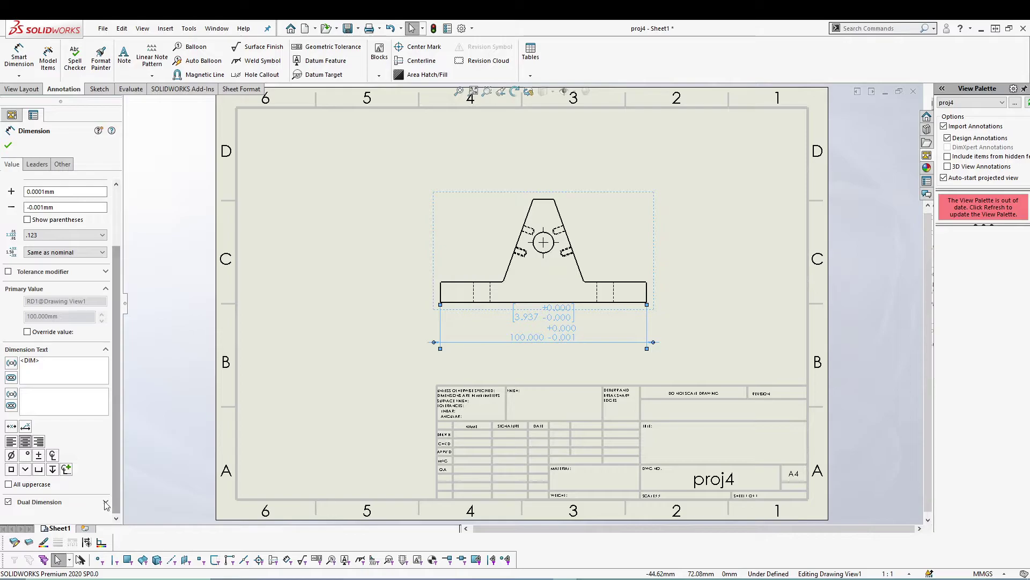
left_click(105, 502)
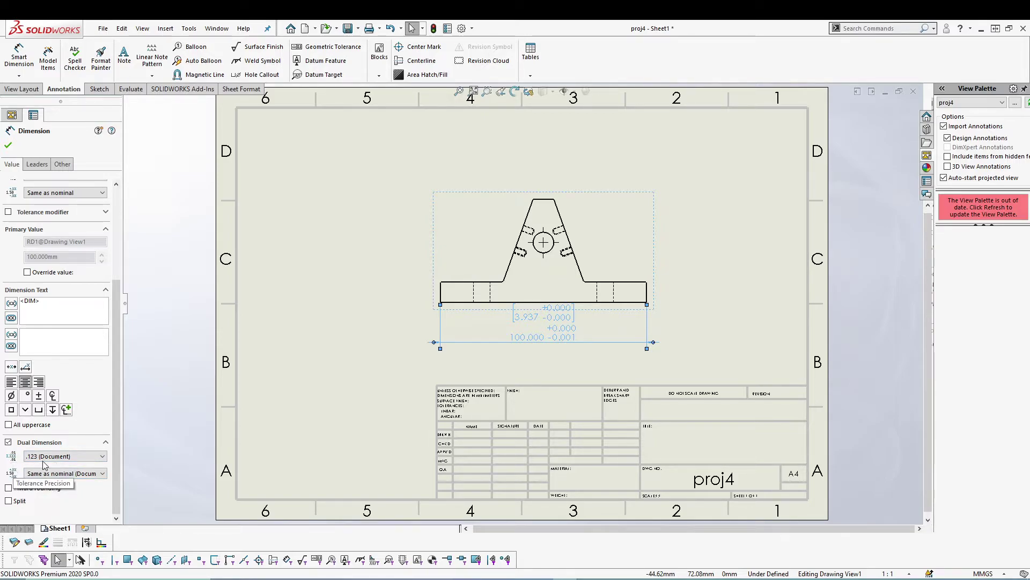
left_click(9, 443)
Bring the dimension back toward the part and keep its arrows outside via the Leaders settings
scroll(114, 353, "up", 5)
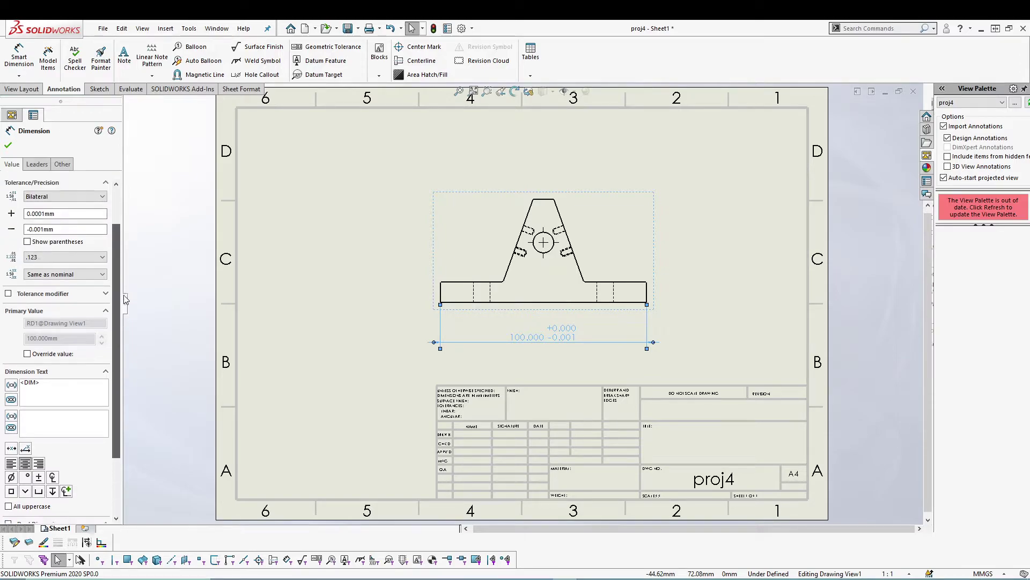
key("Return")
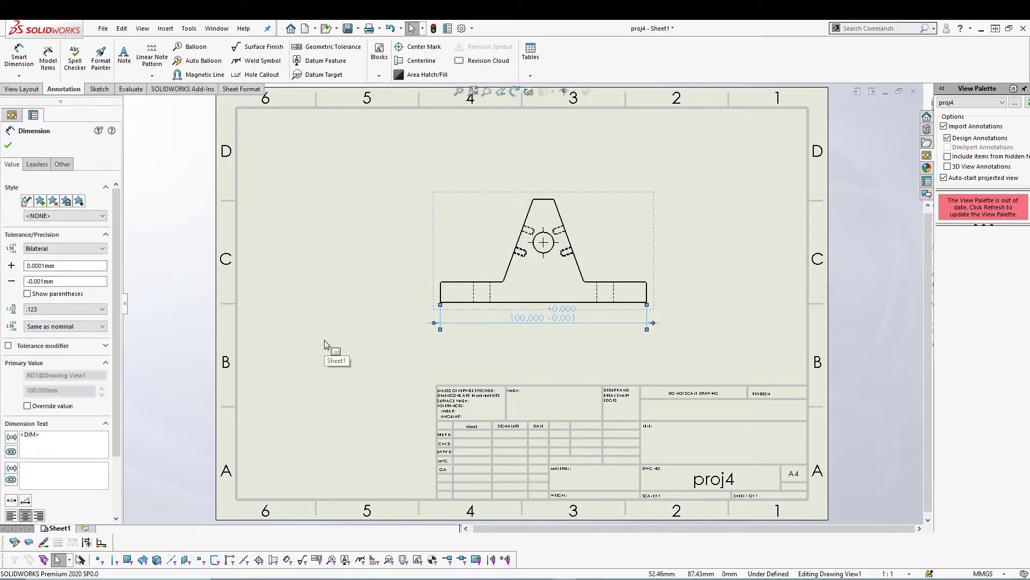
left_click(37, 164)
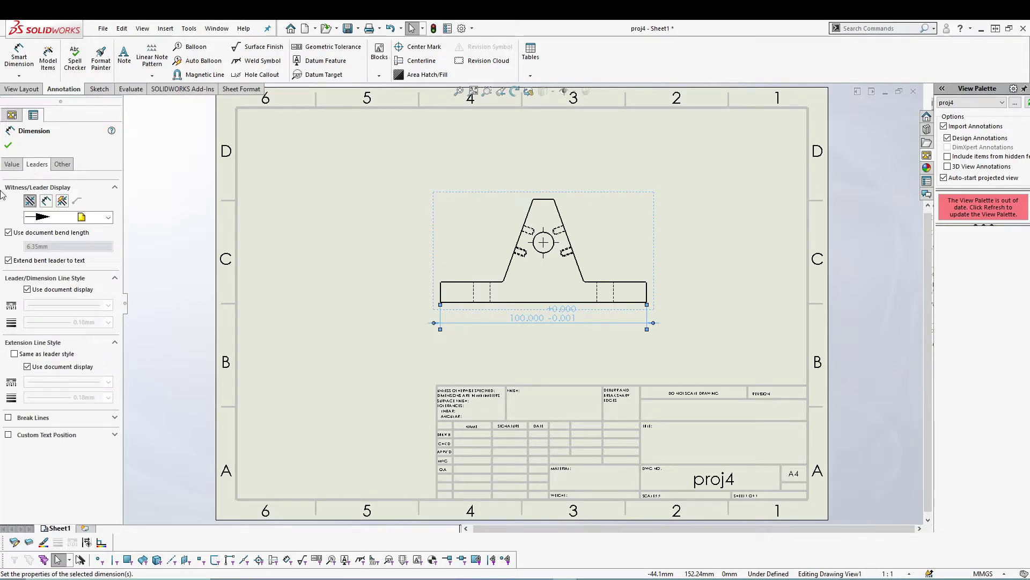
left_click(46, 202)
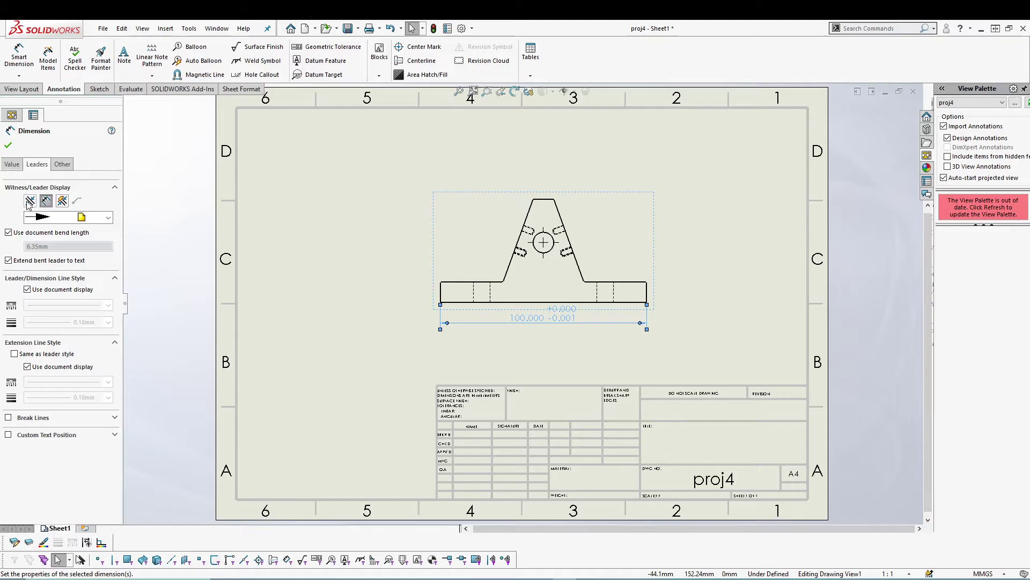
left_click(30, 200)
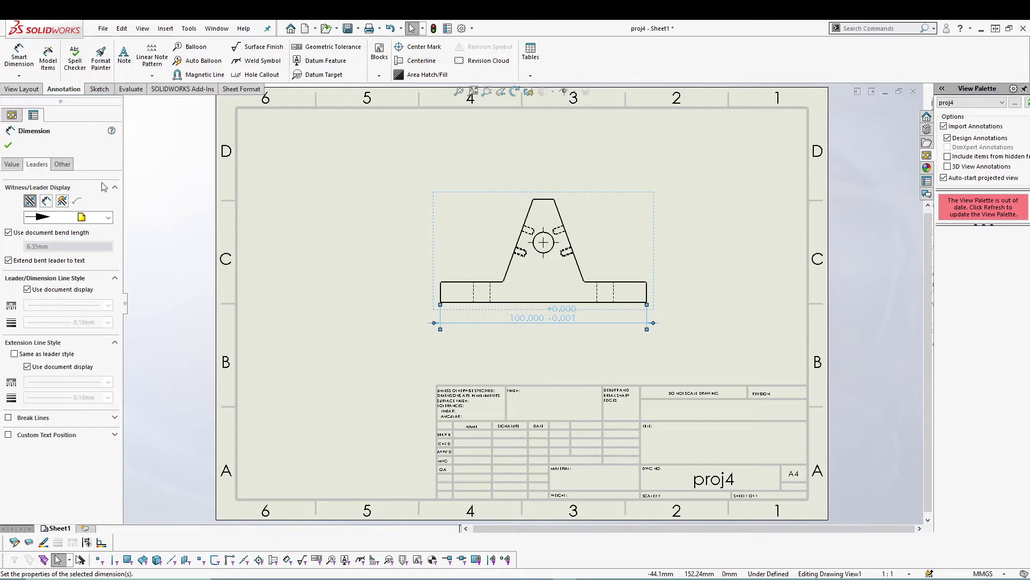
left_click(63, 164)
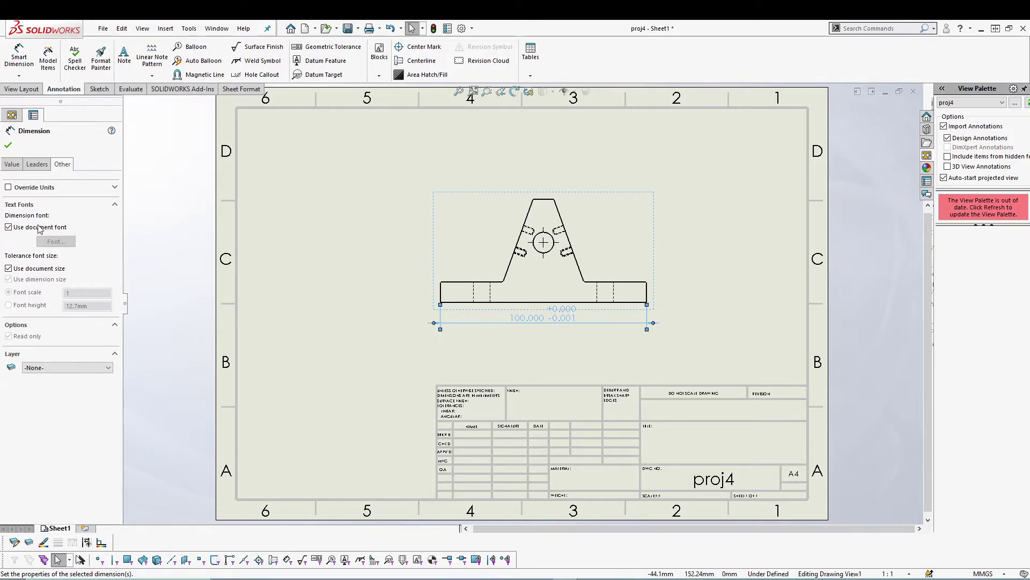
Deselect the finished dimension and open Tools > Options, moving the dialog aside
left_click(12, 165)
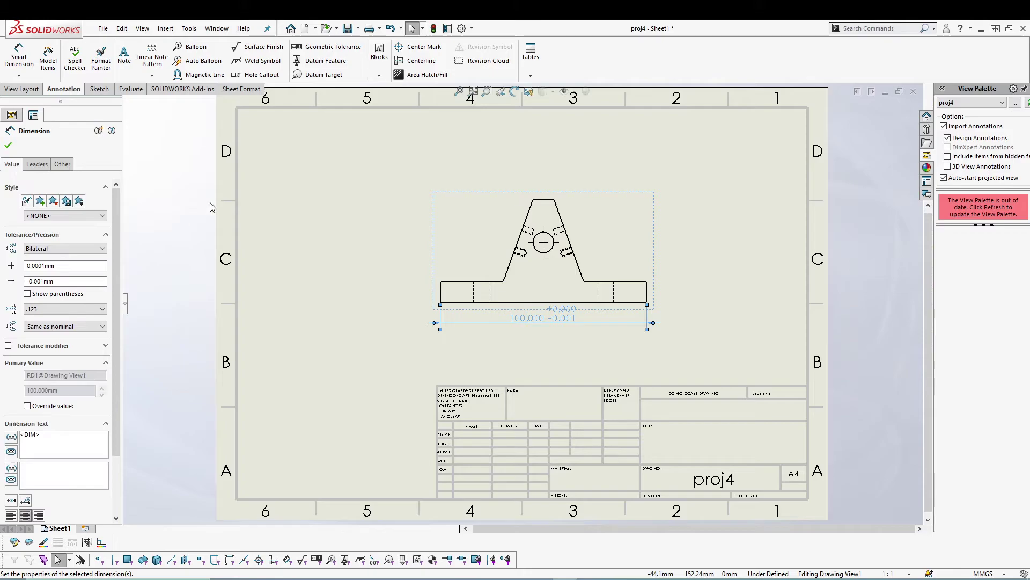
left_click(308, 205)
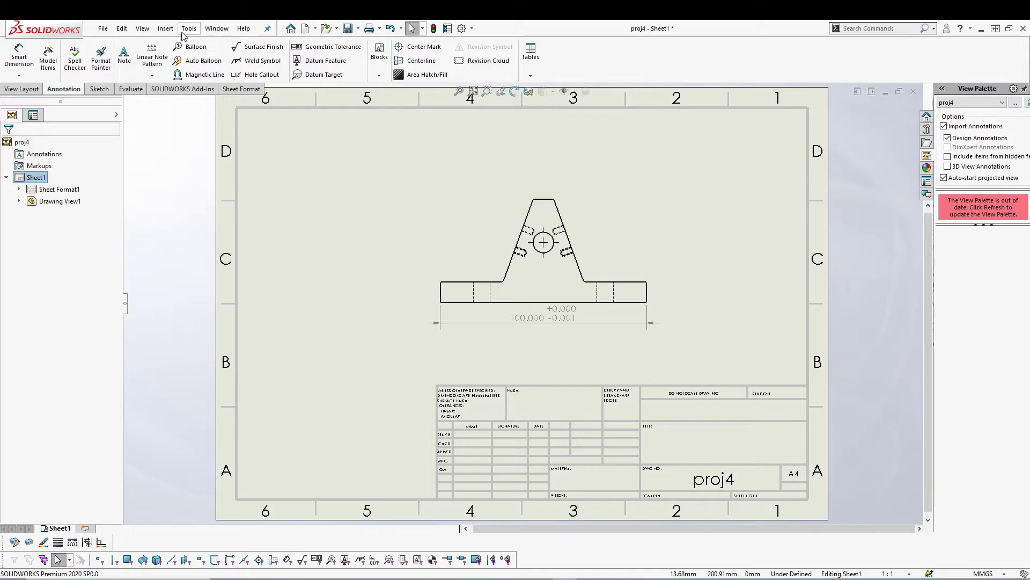
left_click(166, 28)
mouse_move(189, 28)
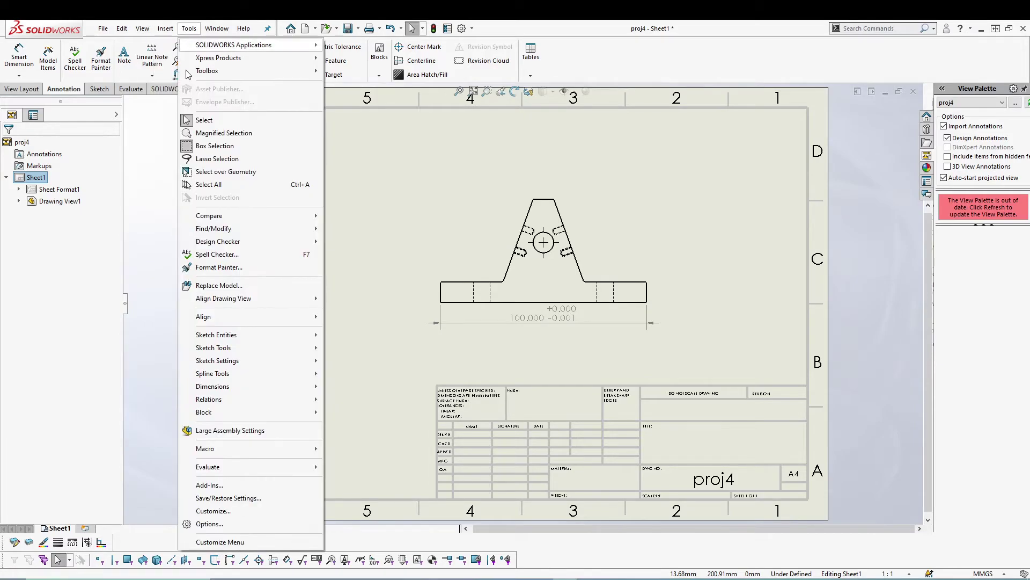
left_click(237, 524)
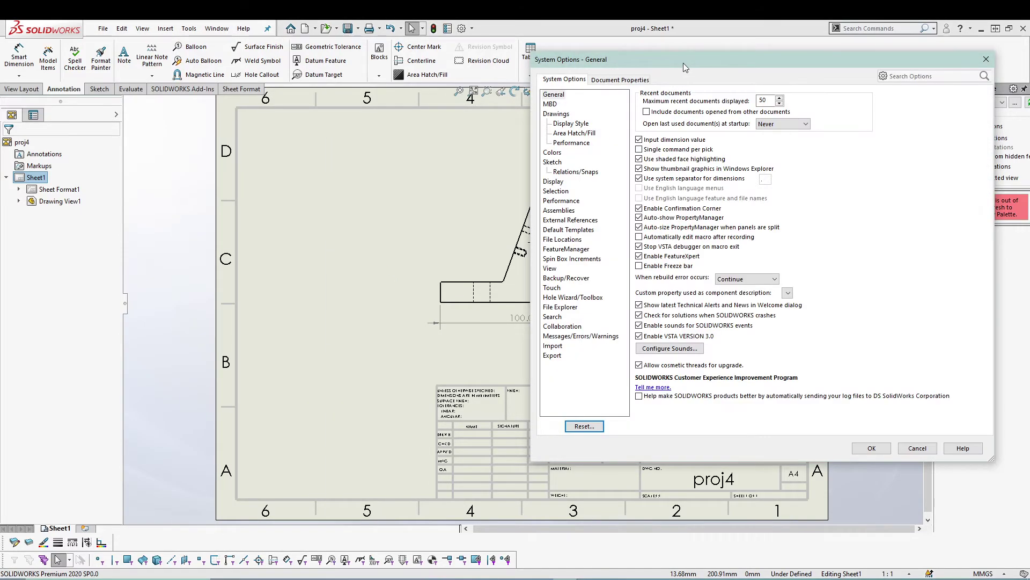
left_click_drag(684, 63, 732, 110)
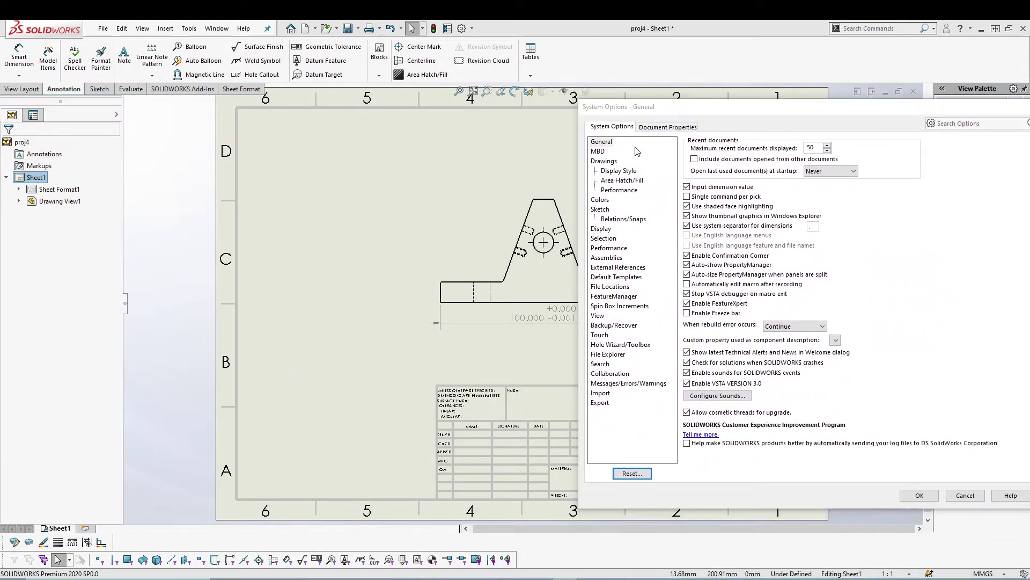
Review Document Properties > Dimensions, keep the filled arrow style, and close the dialog
left_click(668, 127)
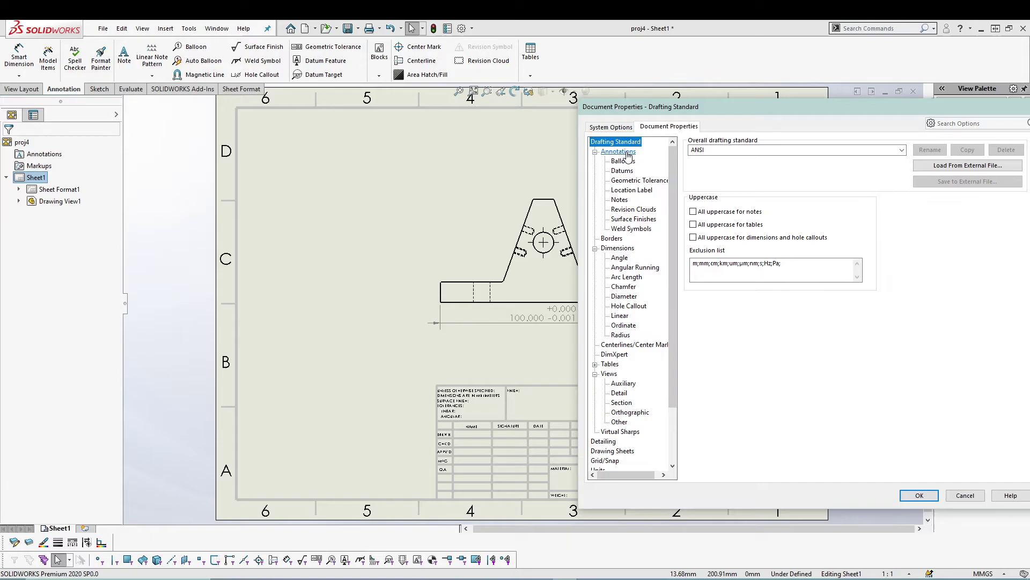
left_click(618, 248)
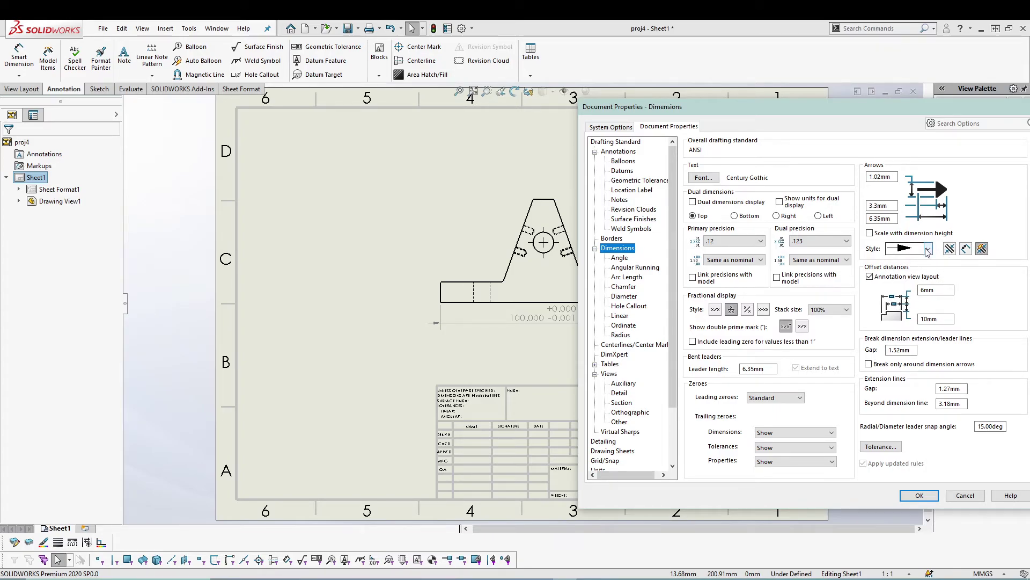
left_click(927, 249)
left_click(907, 259)
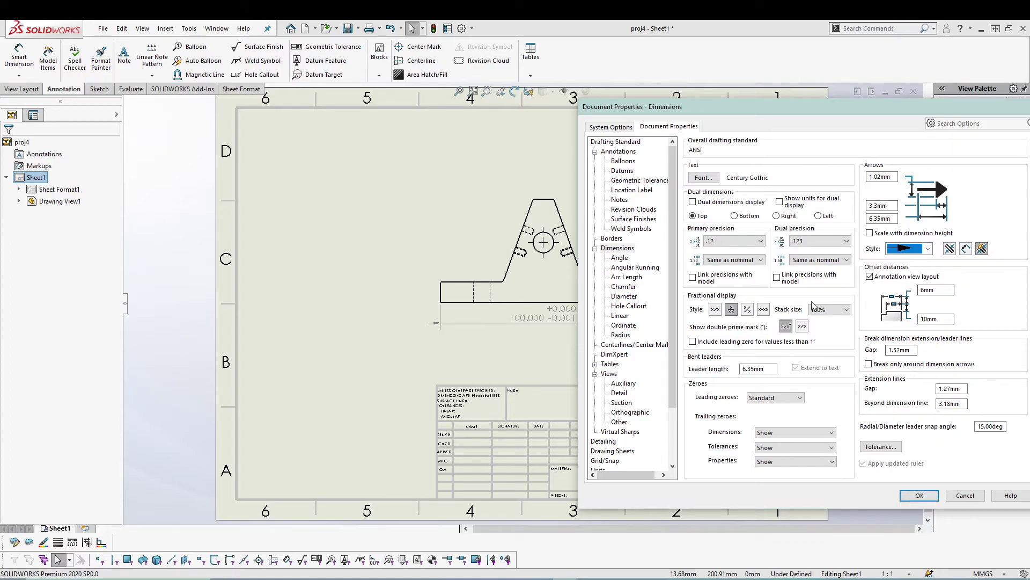
left_click(918, 494)
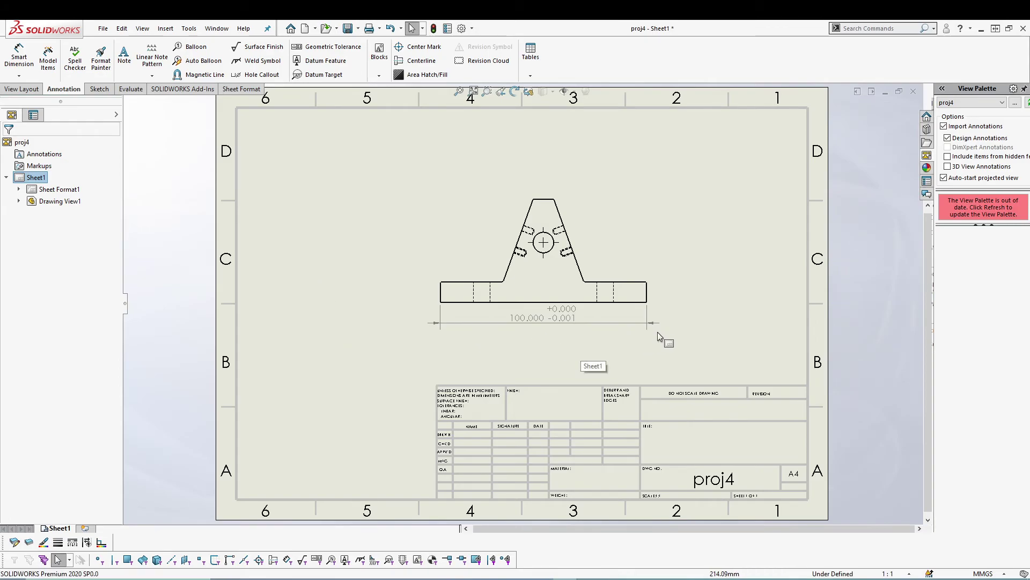
Nudge the 100 mm dimension lower and dimension the base's thickness as a vertical 10 mm
left_click_drag(660, 324, 658, 337)
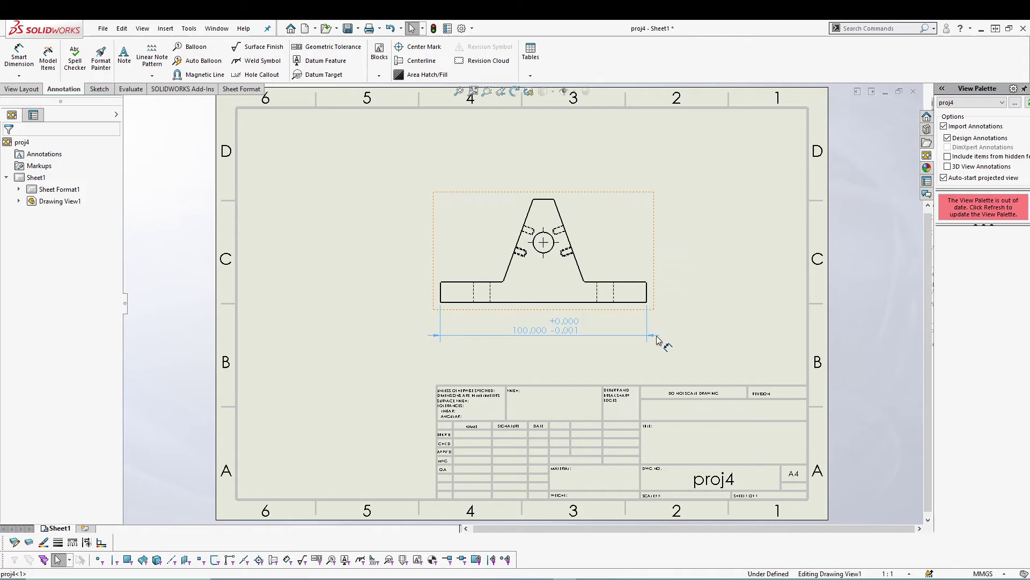
left_click(724, 292)
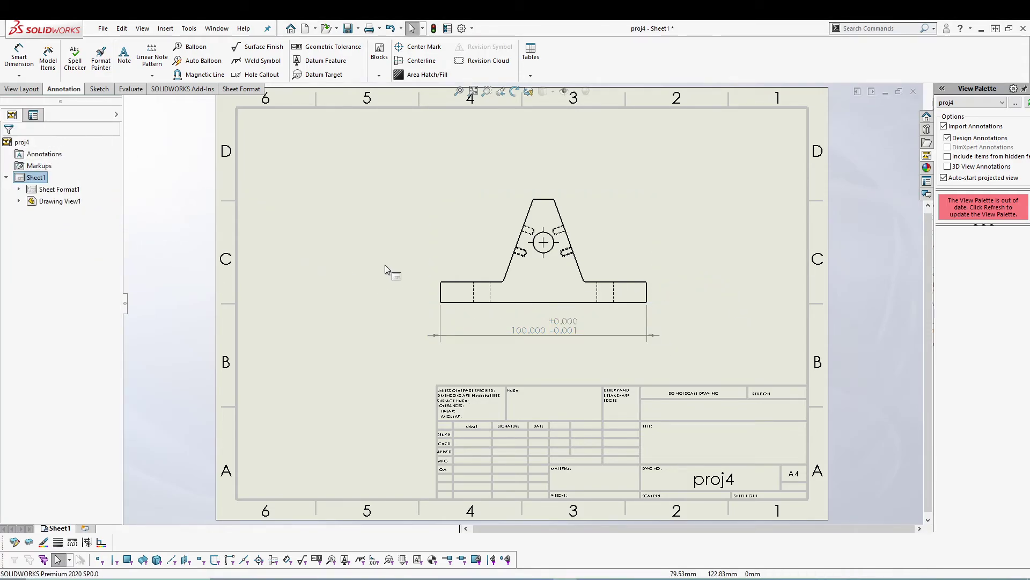
left_click(19, 56)
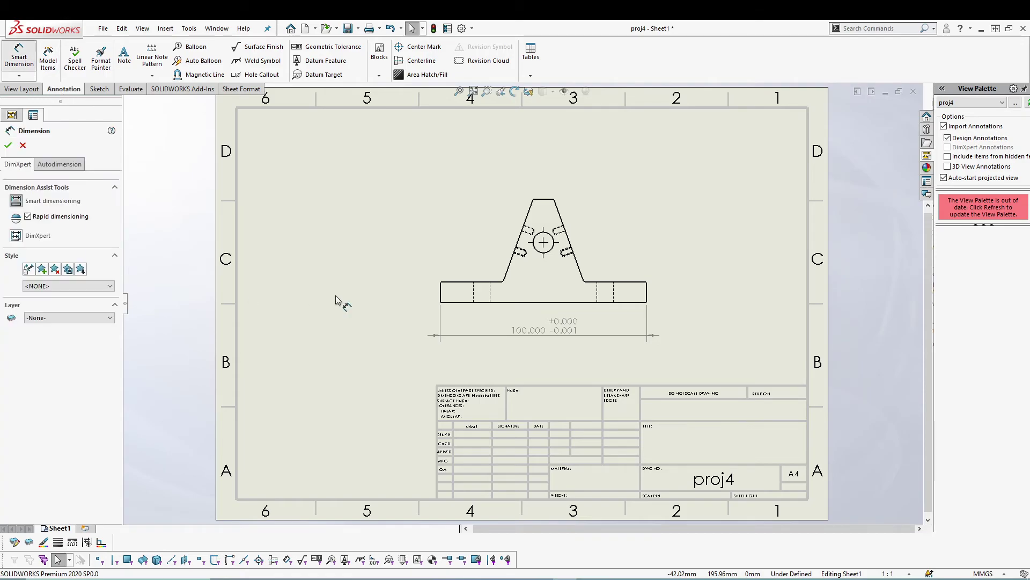
left_click(457, 282)
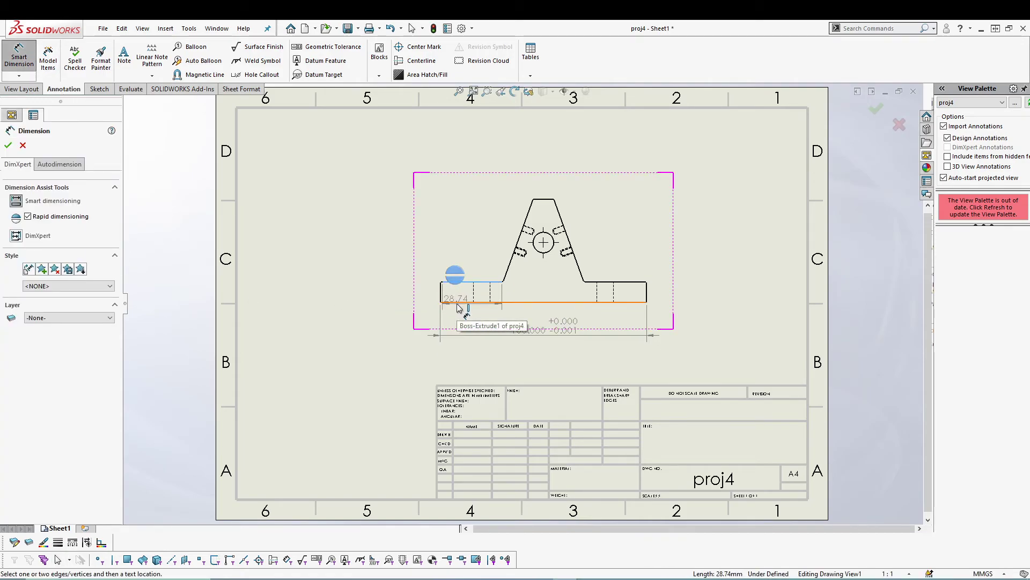
left_click(460, 311)
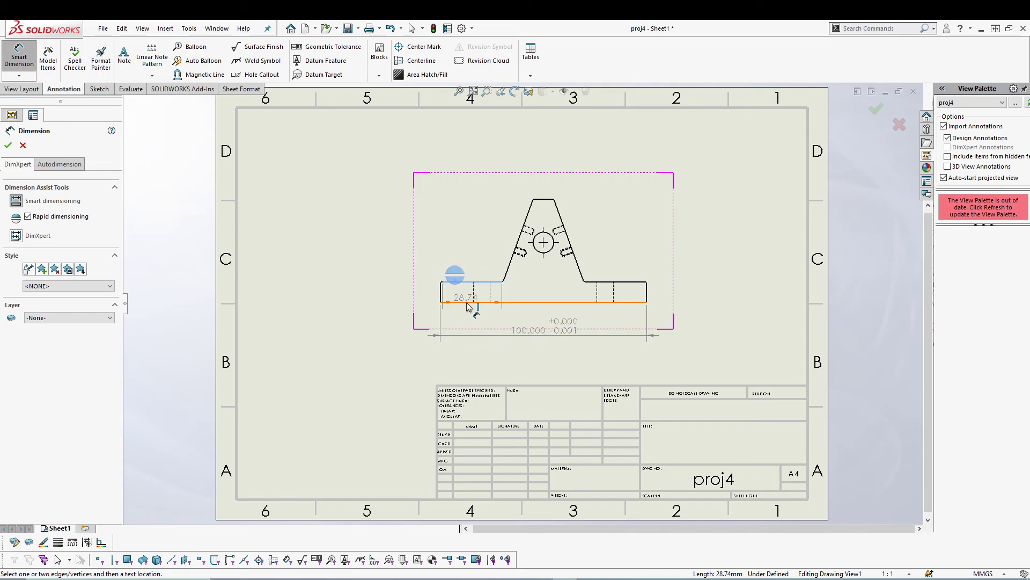
left_click(468, 303)
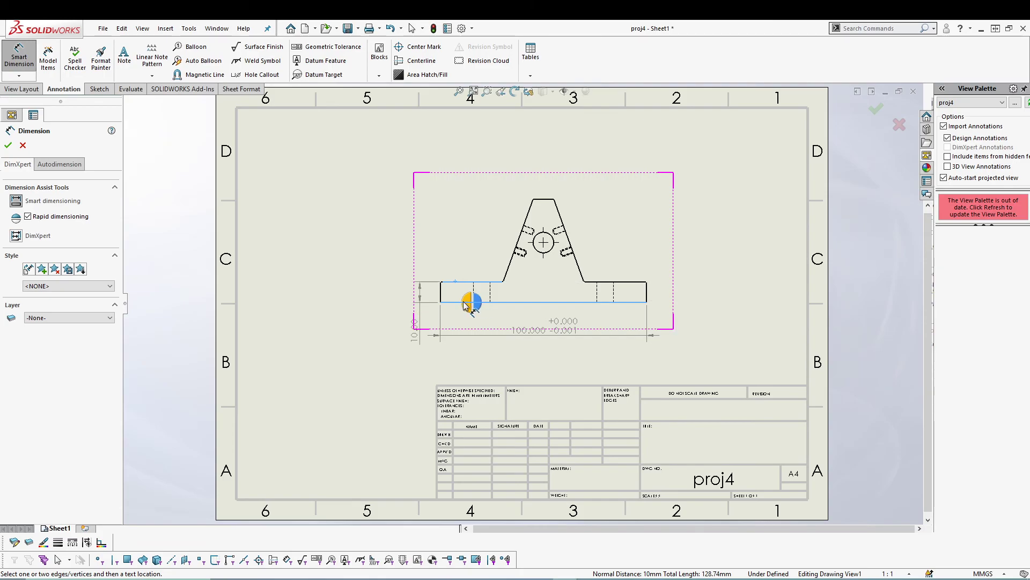
left_click(467, 303)
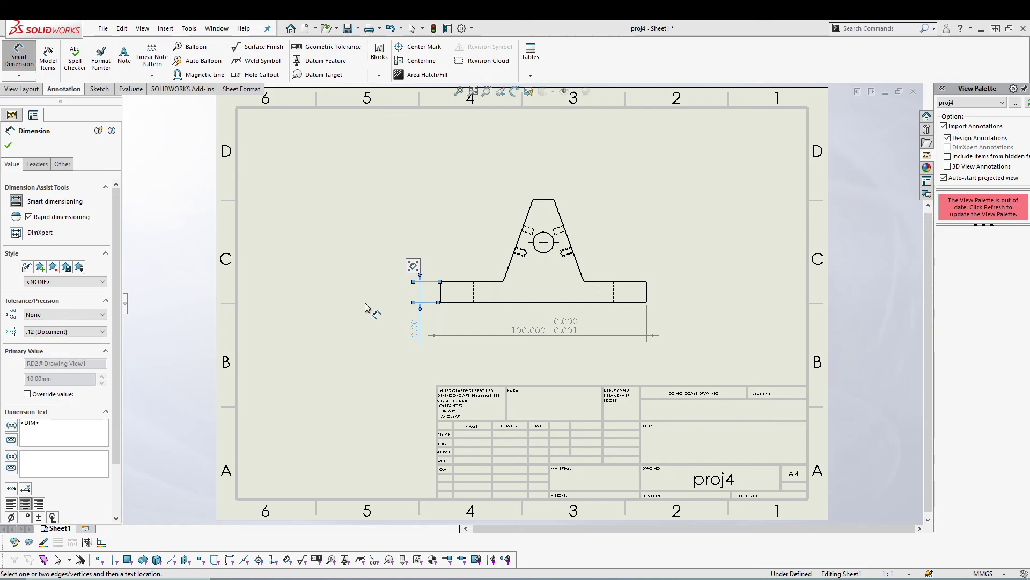
Reposition the 10.00 dimension text up beside the base, left of the front view
key("Escape")
left_click_drag(412, 336, 350, 305)
key("Escape")
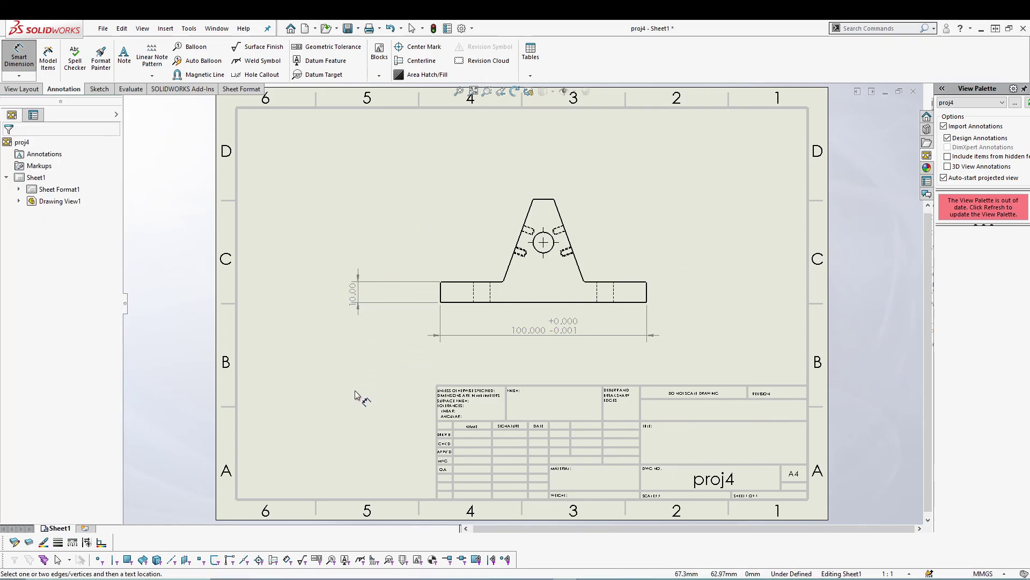